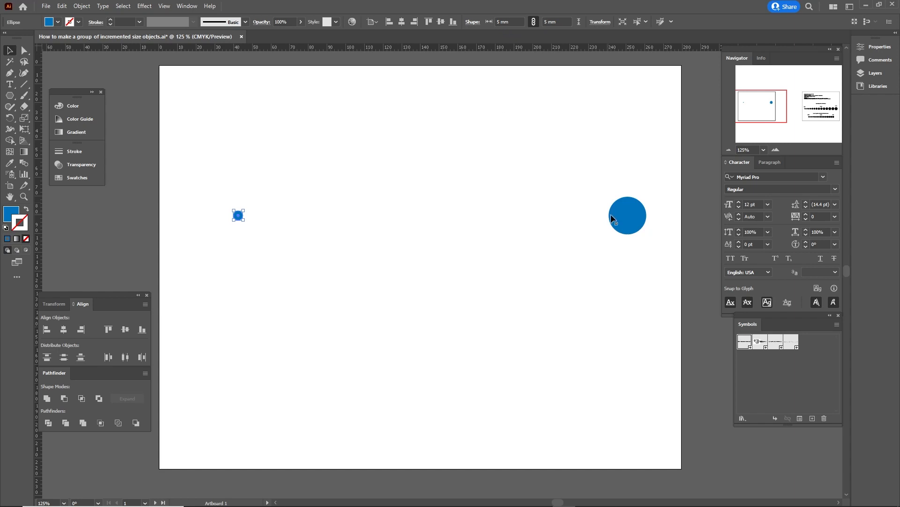
Check the large circle's size and set the Blend spacing to Specified Steps.
{"action": "left_click", "coordinate": [629, 221]}
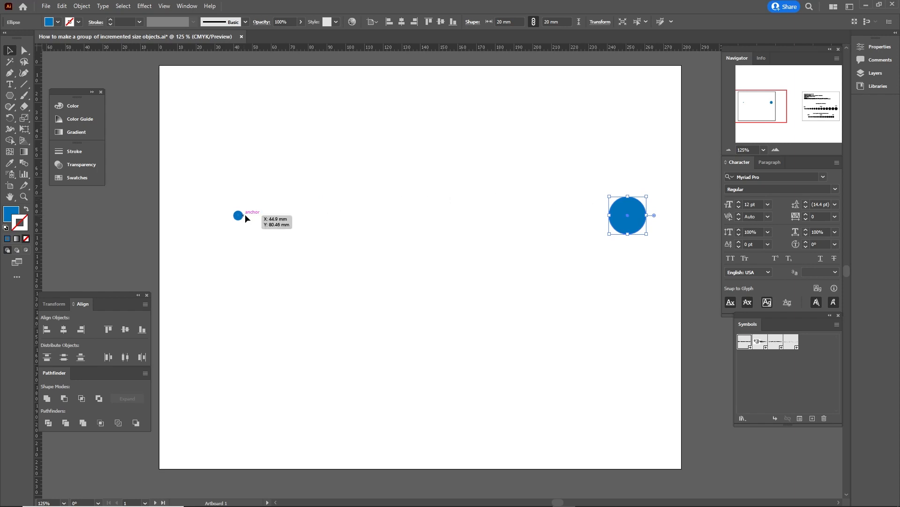
{"action": "left_click", "coordinate": [269, 214]}
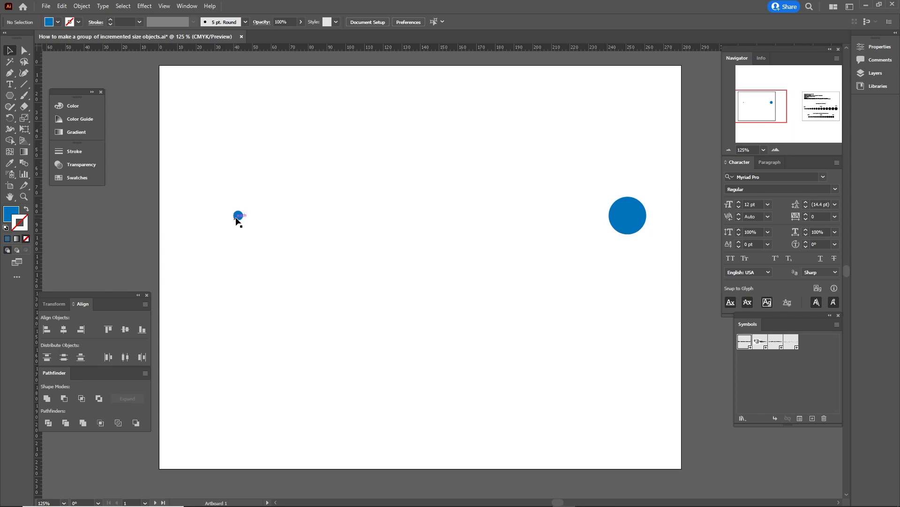
{"action": "double_click", "coordinate": [23, 163]}
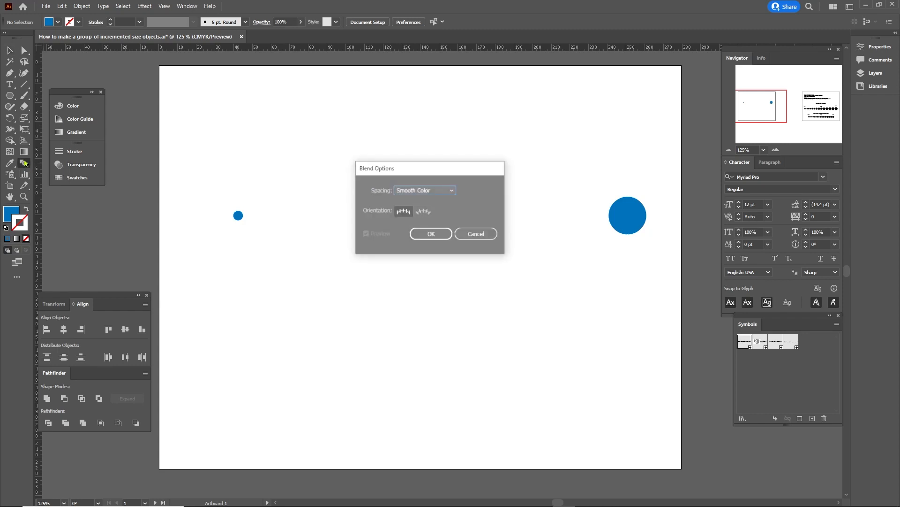
{"action": "left_click", "coordinate": [453, 192]}
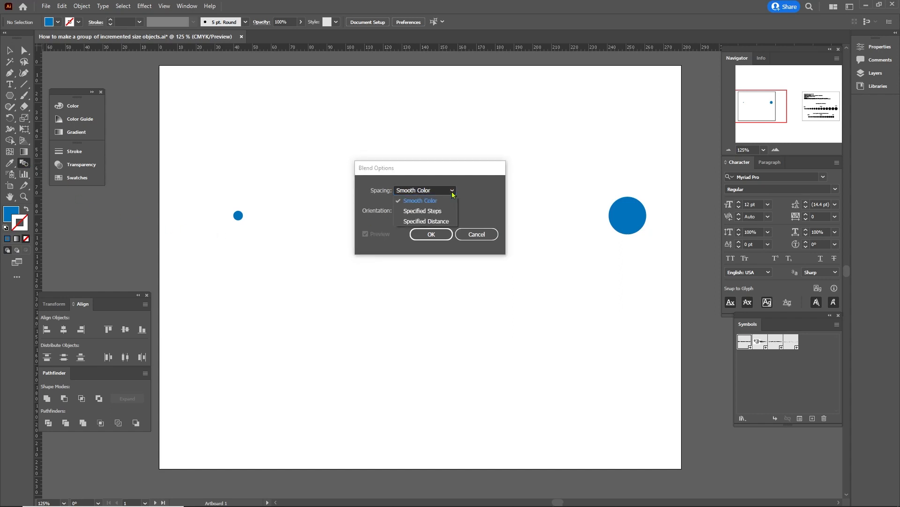
{"action": "left_click", "coordinate": [443, 211]}
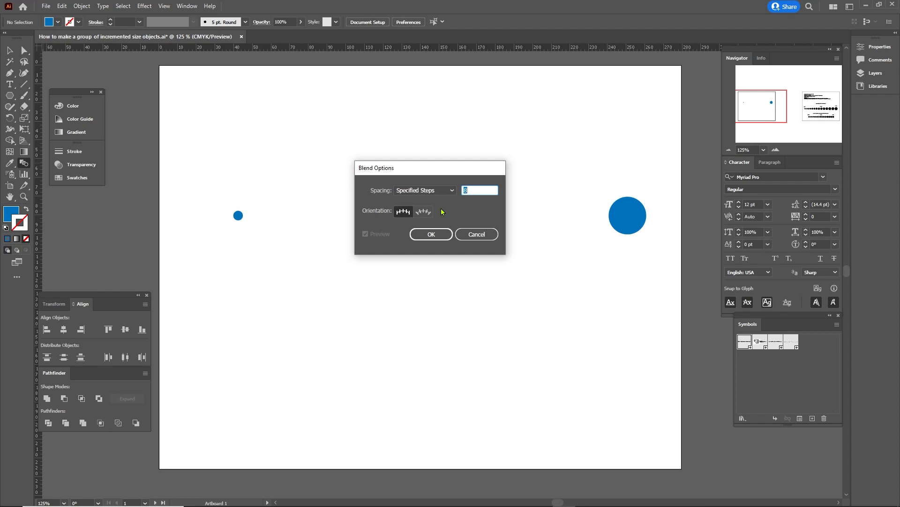
Cancel the Blend Options and place the Steps formula note above the circles.
{"action": "left_click_drag", "start_coordinate": [455, 174], "coordinate": [459, 301]}
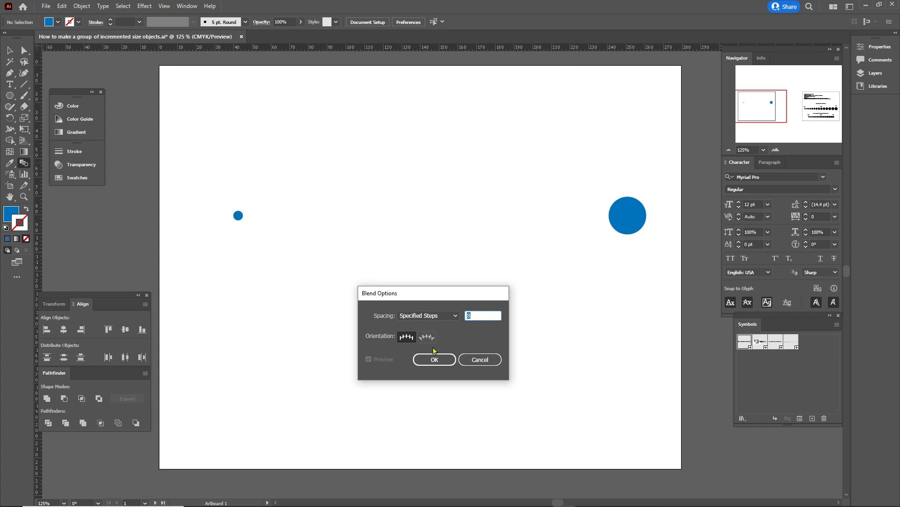
{"action": "left_click", "coordinate": [476, 366]}
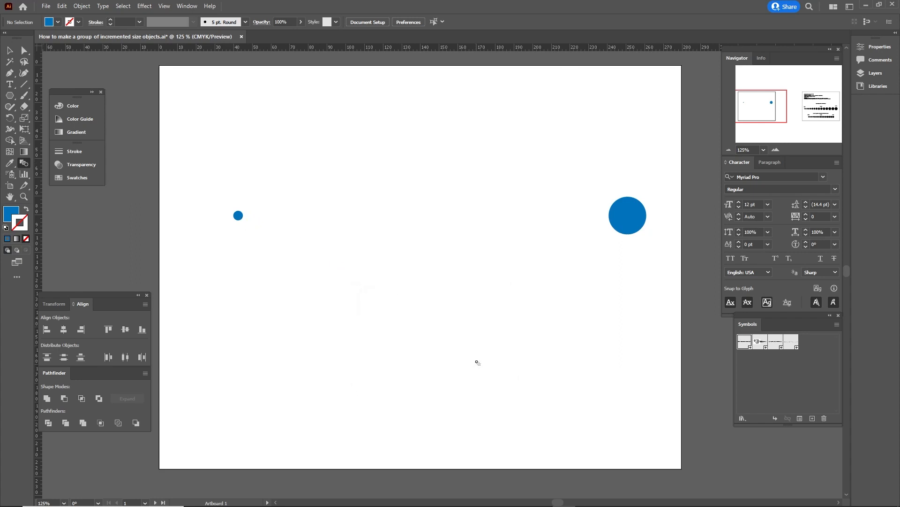
{"action": "left_click_drag", "start_coordinate": [750, 346], "coordinate": [412, 132]}
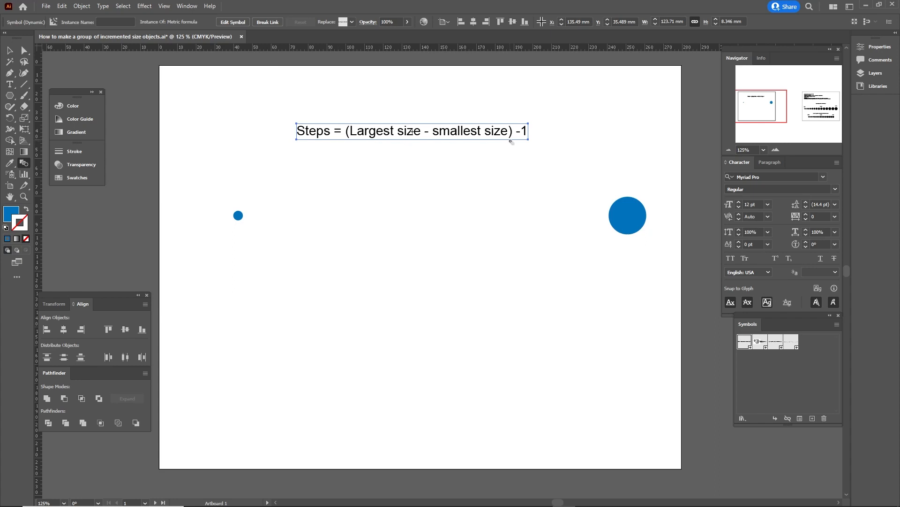
Read the sizes of the large and small circles.
{"action": "left_click", "coordinate": [550, 142]}
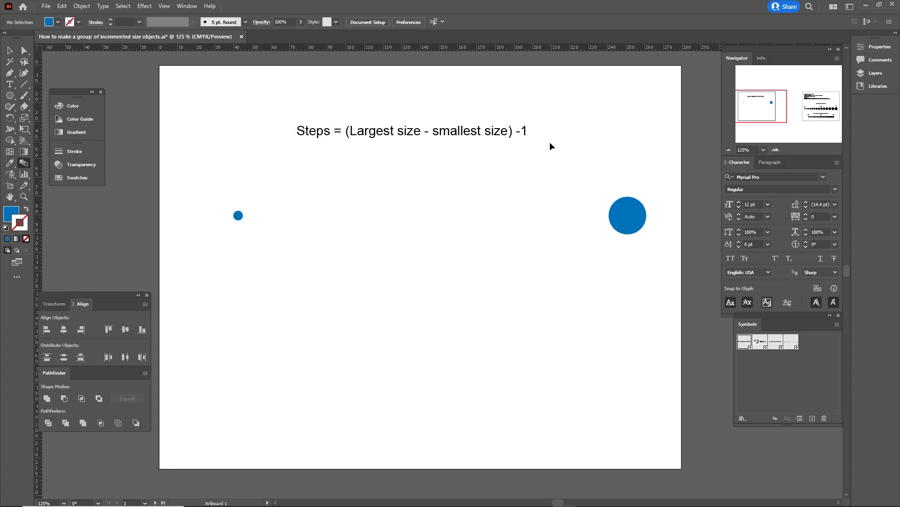
{"action": "key", "text": "v"}
{"action": "left_click", "coordinate": [629, 199]}
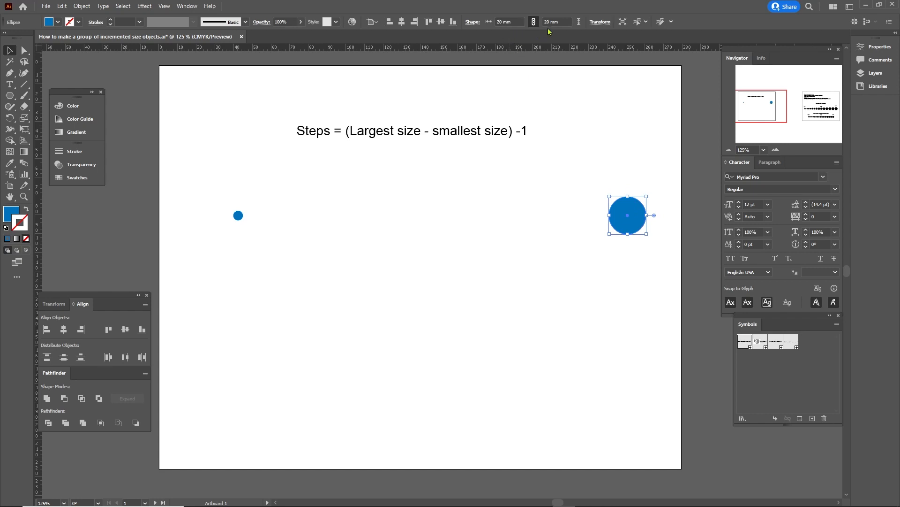
{"action": "left_click", "coordinate": [238, 216]}
{"action": "left_click", "coordinate": [368, 280]}
Type '(20 - 5) - 1 = 14' below the circles and loop a freehand circle around 14.
{"action": "key", "text": "t"}
{"action": "left_click", "coordinate": [361, 281]}
{"action": "type", "text": "(20 - 5) - 1 = 14"}
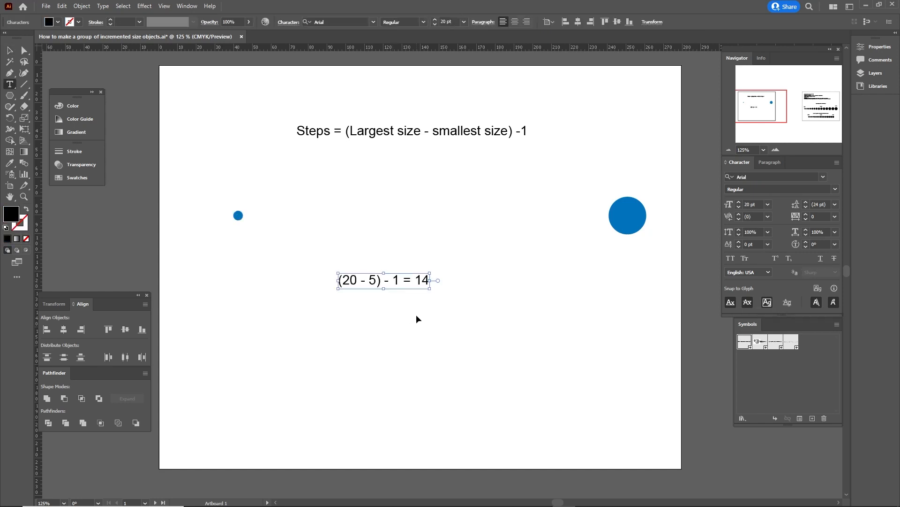
{"action": "key", "text": "Escape"}
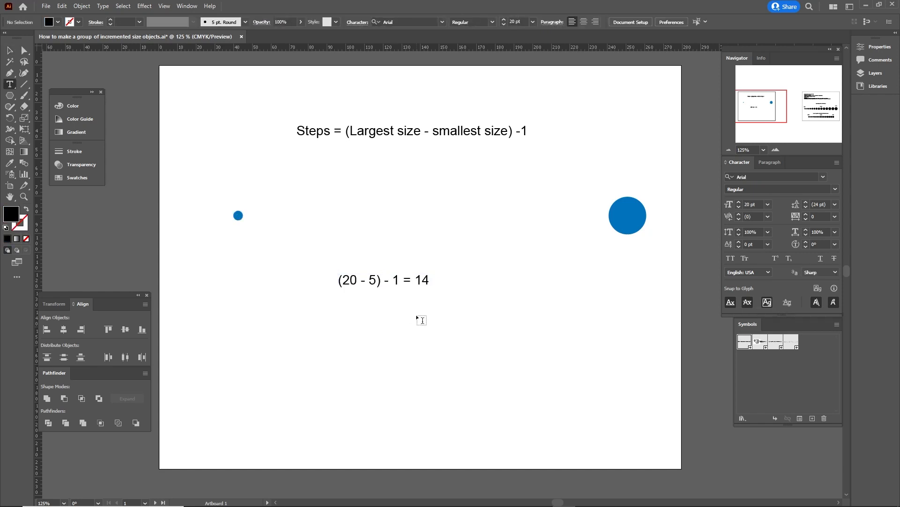
{"action": "key", "text": "b"}
{"action": "mouse_move", "coordinate": [441, 267]}
{"action": "left_mouse_down"}
{"action": "mouse_move", "coordinate": [401, 275]}
{"action": "mouse_move", "coordinate": [399, 301]}
{"action": "mouse_move", "coordinate": [434, 300]}
{"action": "mouse_move", "coordinate": [442, 264]}
{"action": "left_mouse_up"}
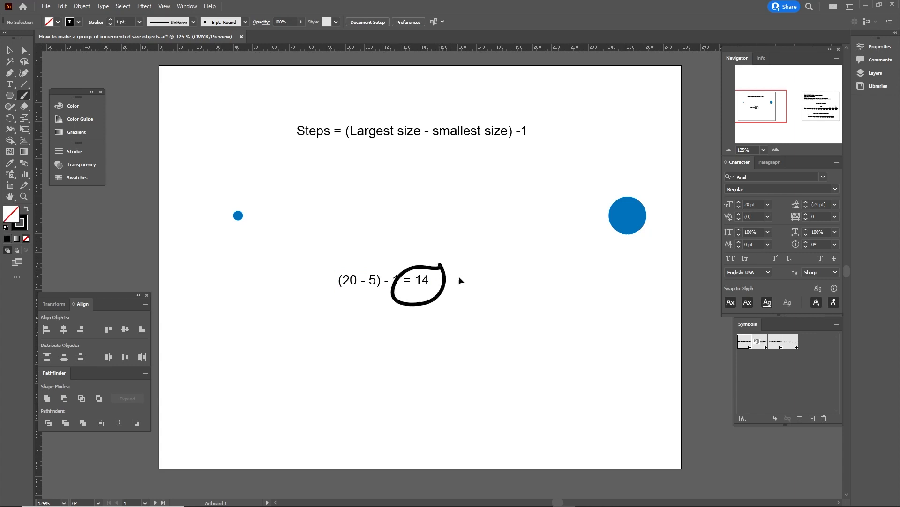
{"action": "key", "text": "v"}
Set the Blend Options spacing to 14 specified steps.
{"action": "double_click", "coordinate": [23, 164]}
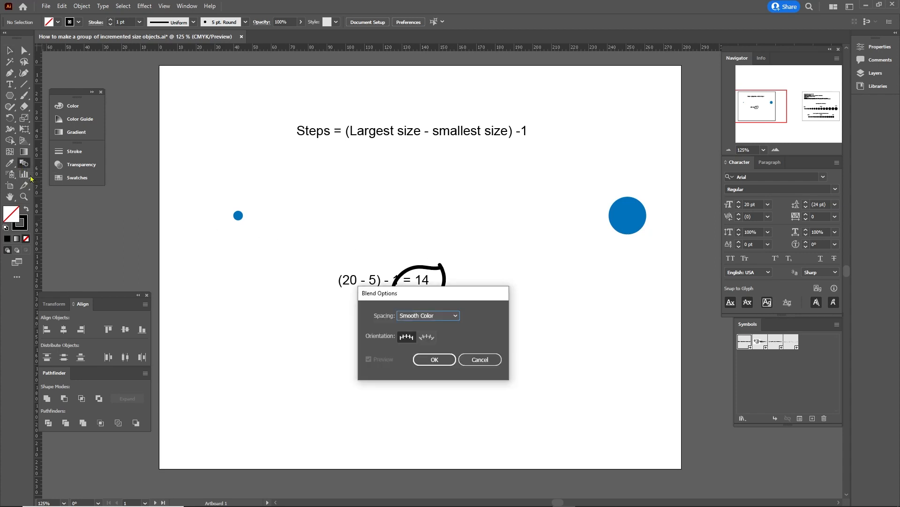
{"action": "left_click", "coordinate": [454, 320]}
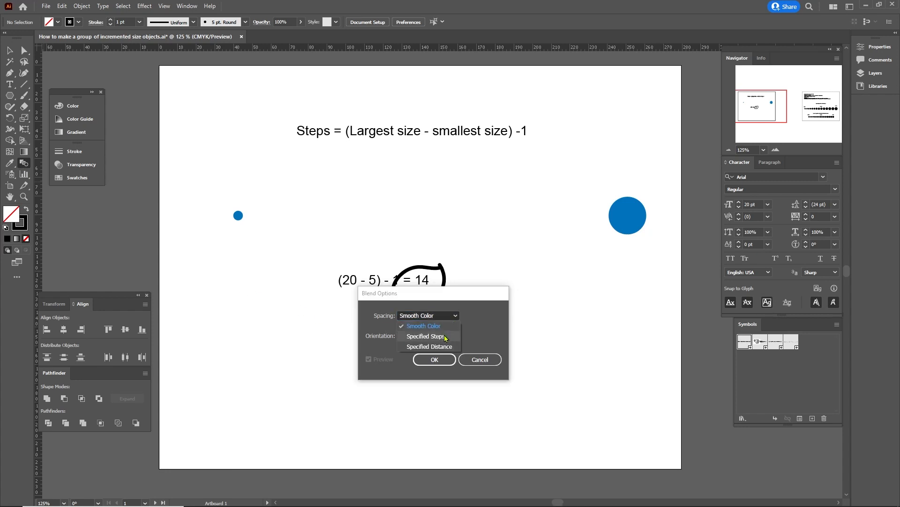
{"action": "left_click", "coordinate": [444, 338]}
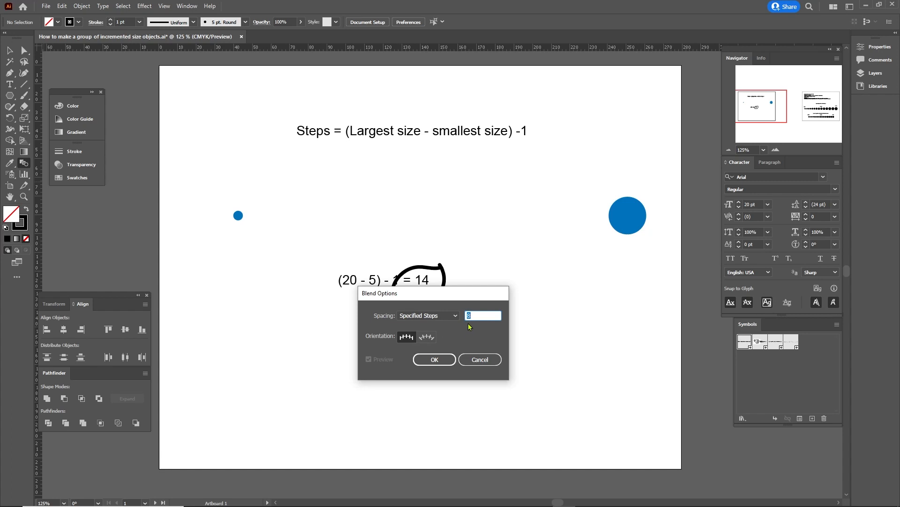
{"action": "type", "text": "14"}
{"action": "left_click", "coordinate": [435, 359]}
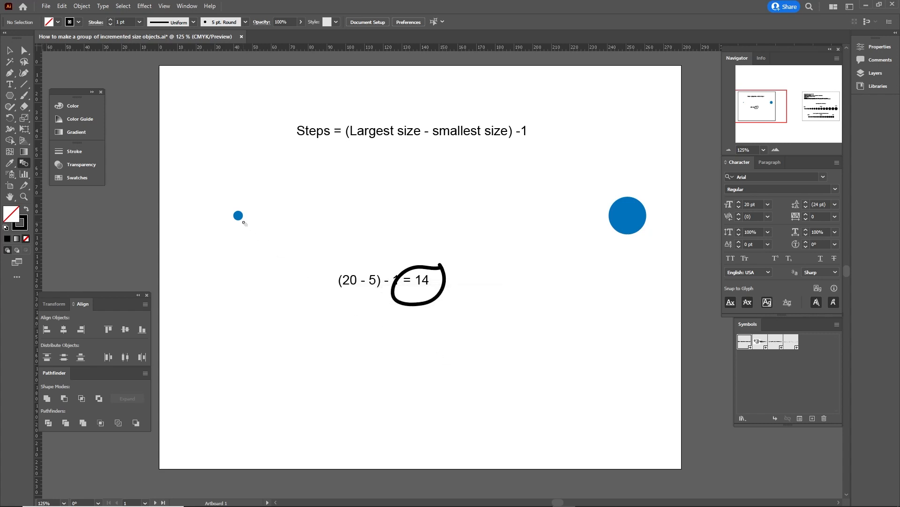
Blend from the small circle to the large circle and select the blended row.
{"action": "left_click", "coordinate": [240, 219]}
{"action": "left_click", "coordinate": [618, 216]}
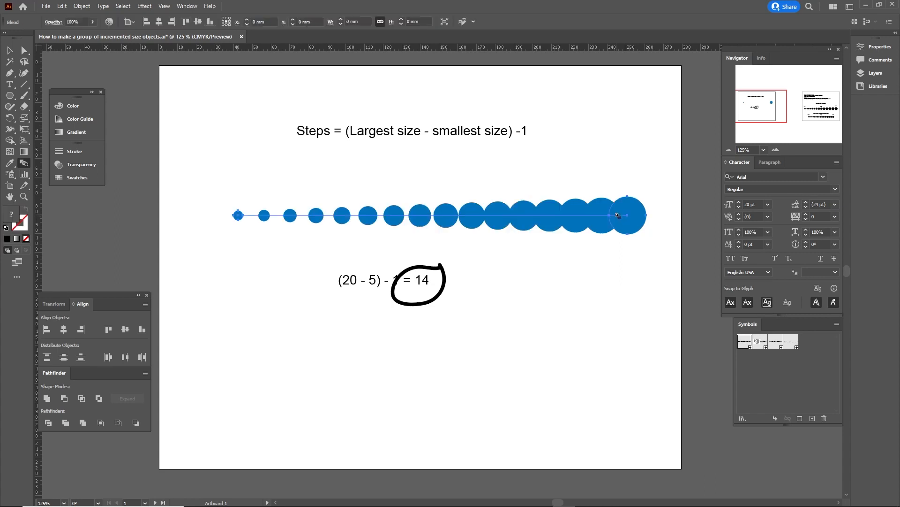
{"action": "left_click", "coordinate": [600, 268]}
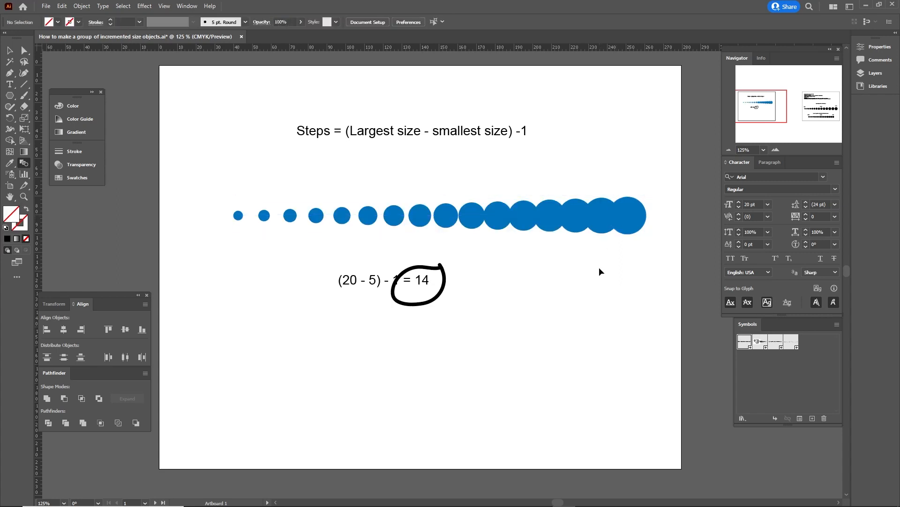
{"action": "key", "text": "v"}
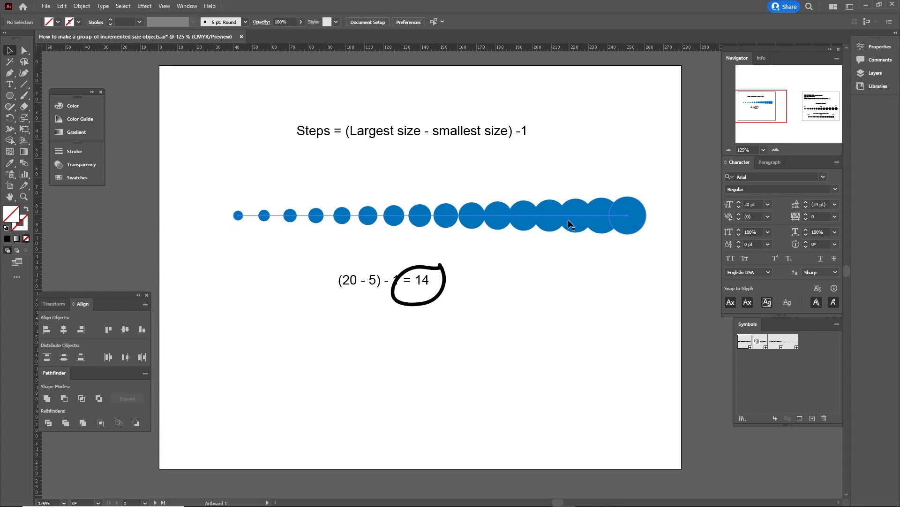
{"action": "mouse_move", "coordinate": [568, 219]}
{"action": "left_mouse_down"}
{"action": "mouse_move", "coordinate": [567, 181]}
{"action": "mouse_move", "coordinate": [561, 227]}
{"action": "left_mouse_up"}
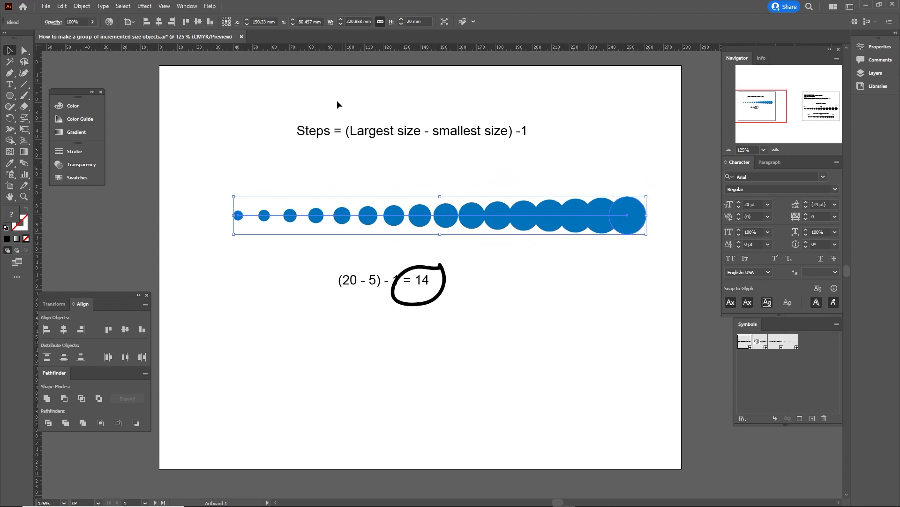
{"action": "left_click", "coordinate": [82, 6]}
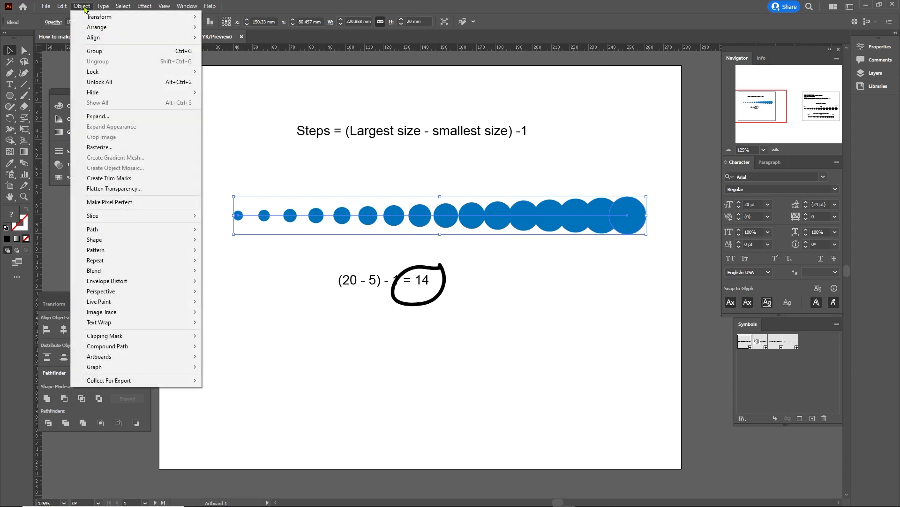
{"action": "left_click", "coordinate": [125, 120]}
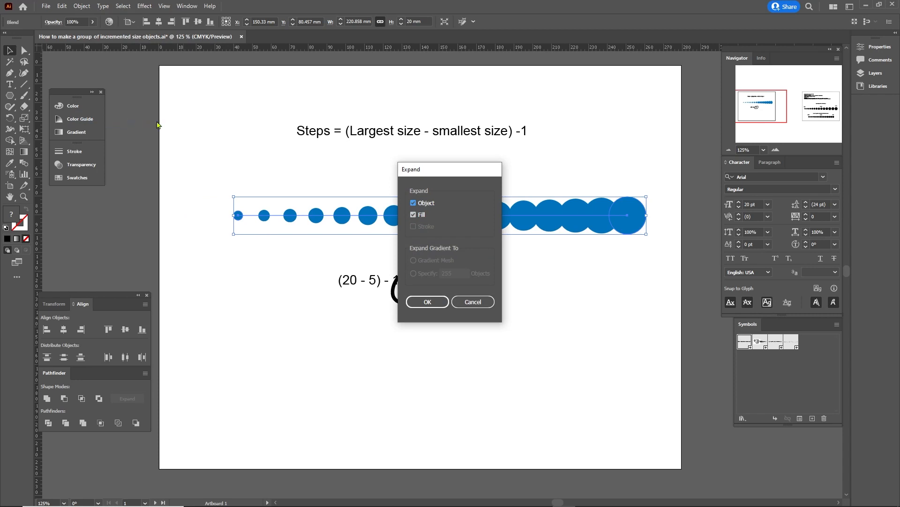
{"action": "left_click", "coordinate": [414, 216]}
{"action": "left_click", "coordinate": [438, 302]}
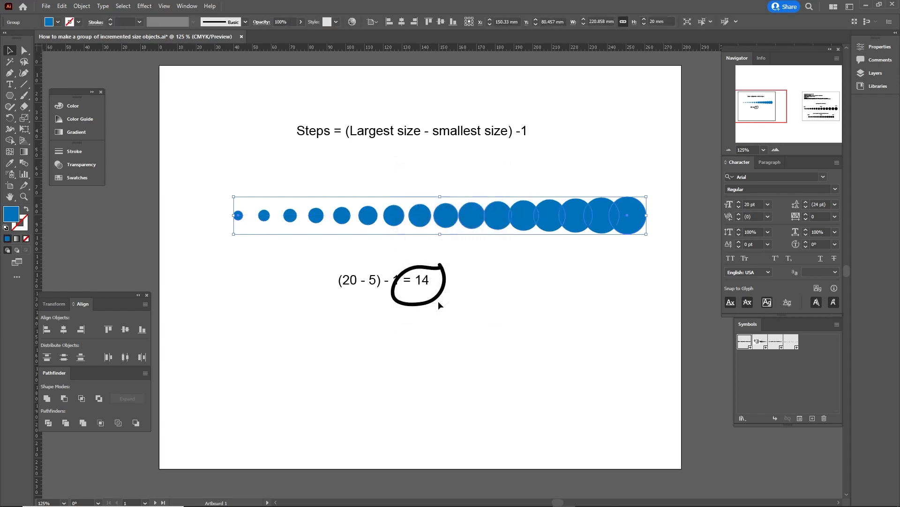
{"action": "right_click", "coordinate": [528, 221]}
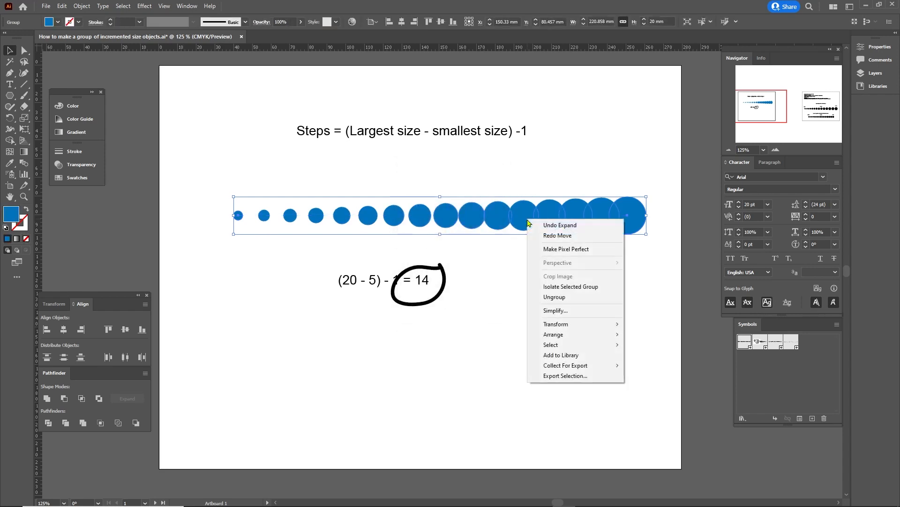
{"action": "left_click", "coordinate": [558, 297]}
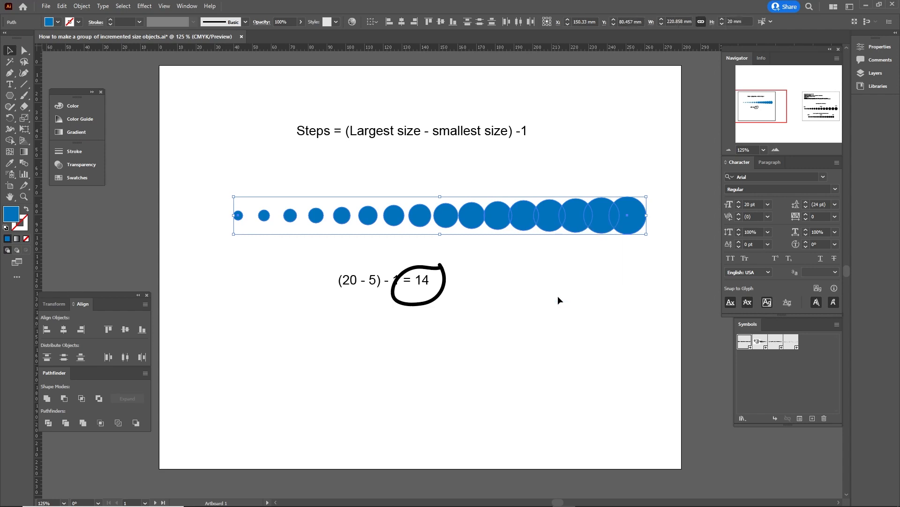
{"action": "left_click", "coordinate": [563, 272]}
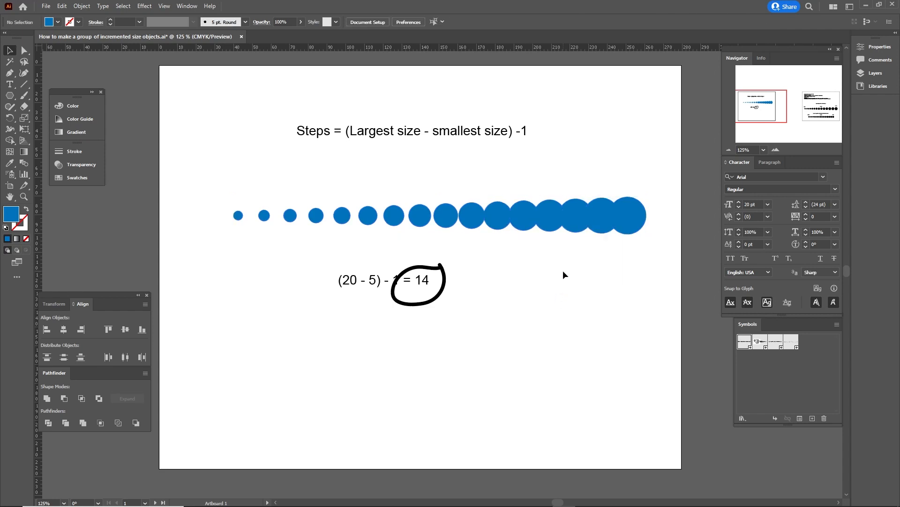
{"action": "left_click", "coordinate": [604, 224]}
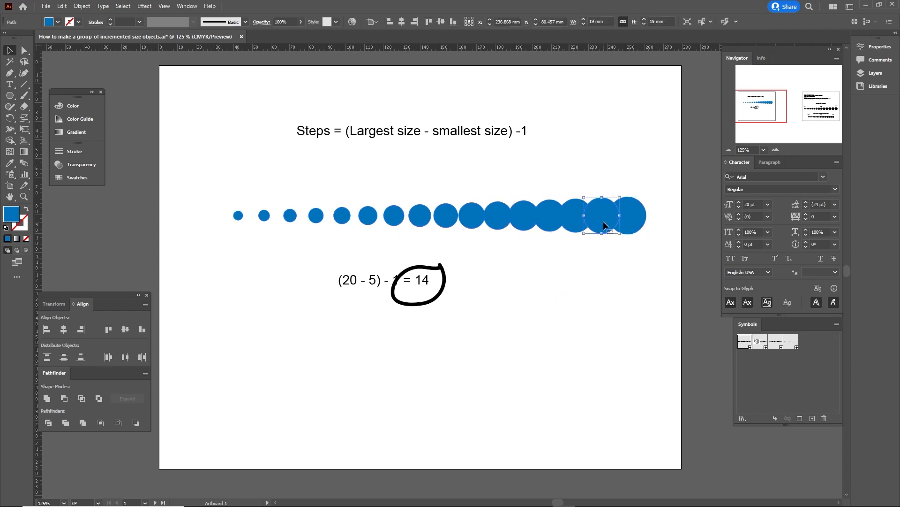
{"action": "left_click", "coordinate": [635, 211]}
{"action": "left_click", "coordinate": [602, 209]}
{"action": "left_click", "coordinate": [574, 209]}
{"action": "left_click", "coordinate": [544, 218]}
{"action": "left_click", "coordinate": [264, 215]}
{"action": "left_click", "coordinate": [239, 216]}
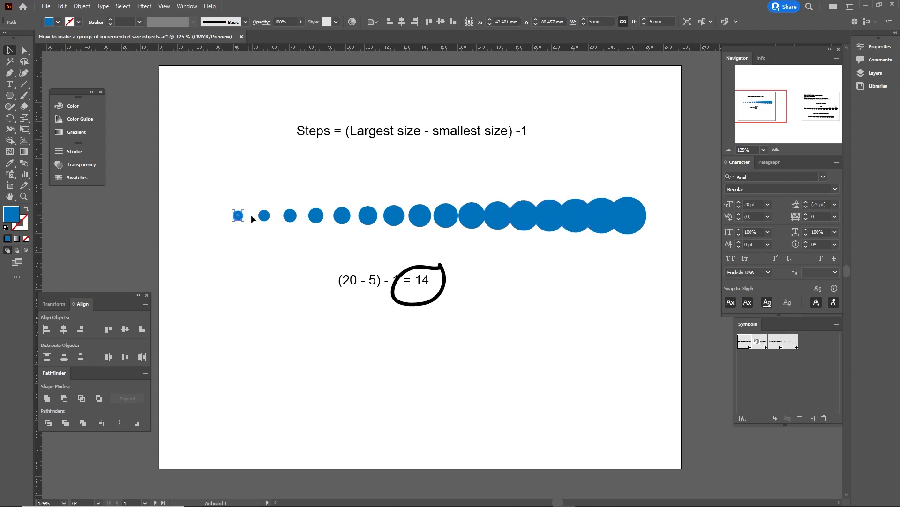
{"action": "left_click", "coordinate": [576, 247]}
{"action": "left_click_drag", "start_coordinate": [647, 188], "coordinate": [218, 235]}
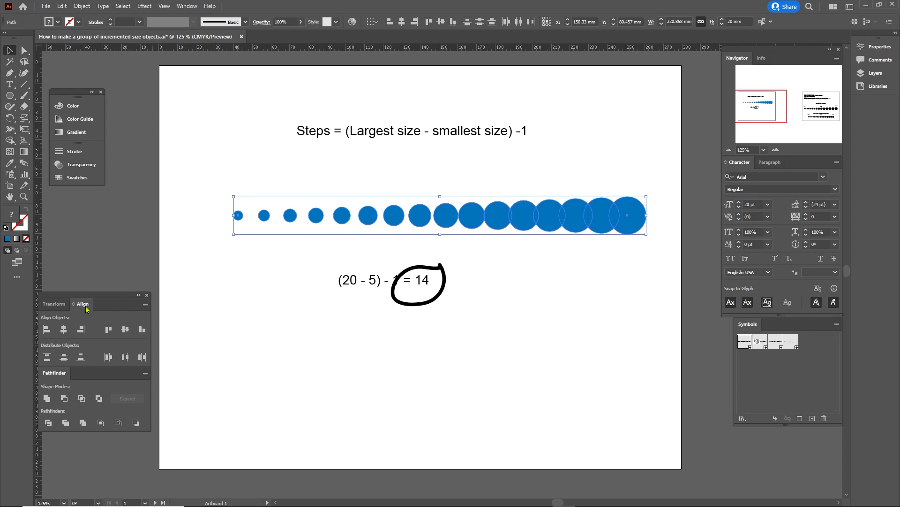
Distribute horizontal spacing evenly so the circles no longer overlap.
{"action": "left_click", "coordinate": [144, 305]}
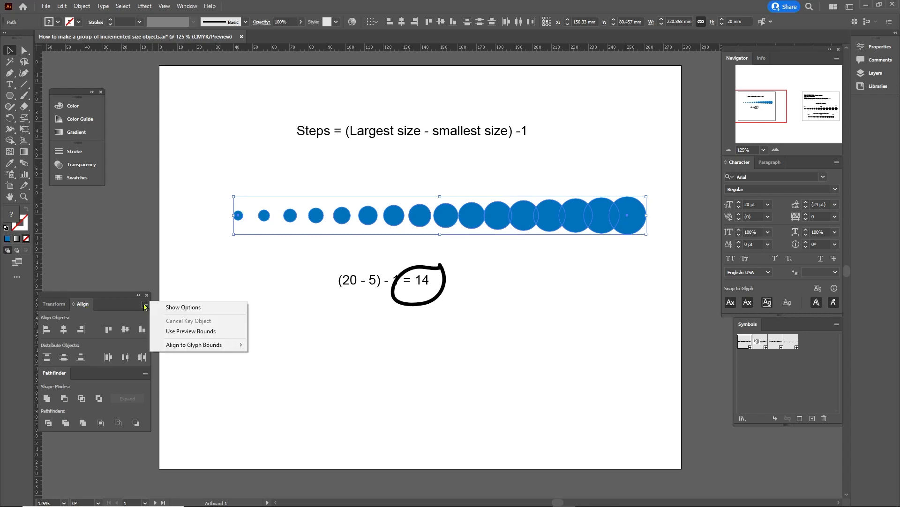
{"action": "left_click", "coordinate": [172, 308]}
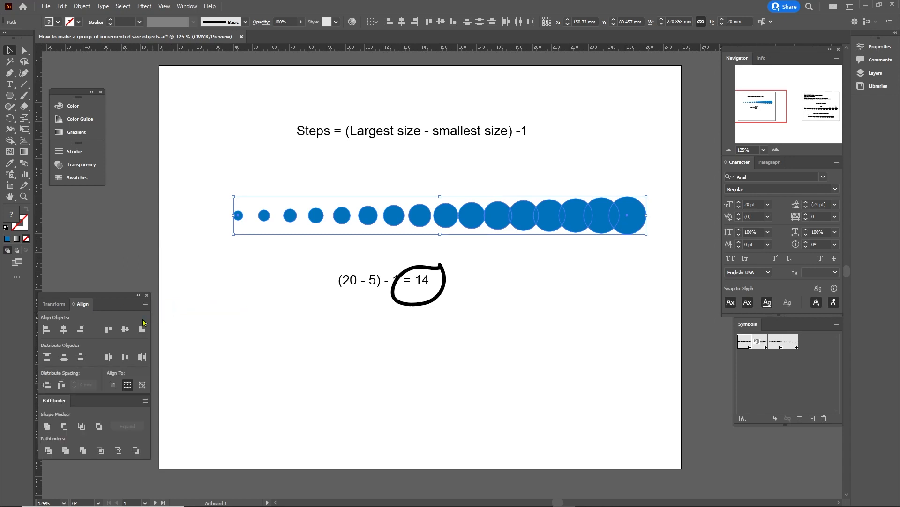
{"action": "left_click", "coordinate": [61, 384]}
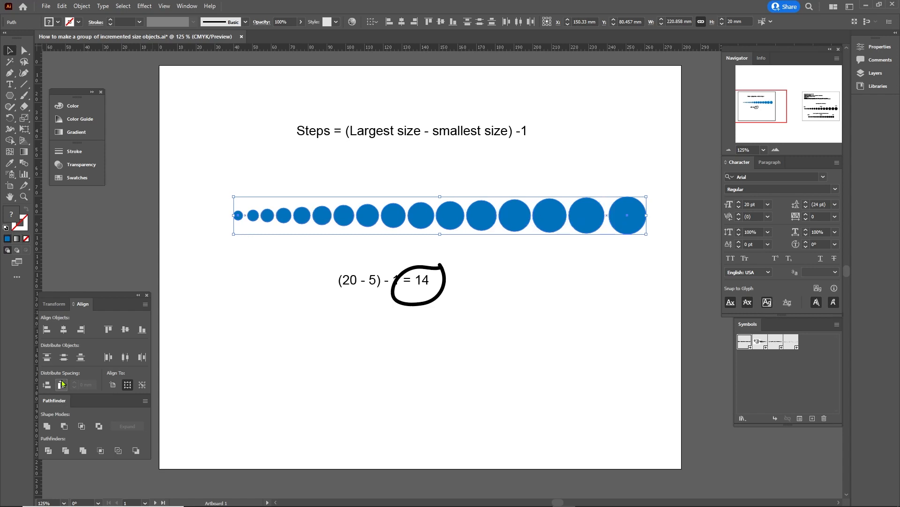
{"action": "left_click", "coordinate": [498, 257]}
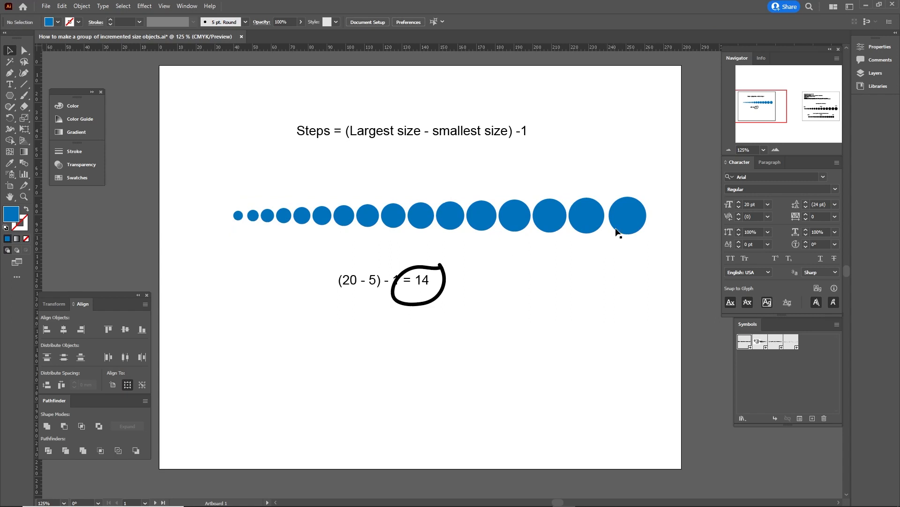
Check the sizes of the largest, second-largest and 18 mm circles.
{"action": "left_click", "coordinate": [623, 227]}
{"action": "left_click", "coordinate": [584, 222]}
{"action": "left_click", "coordinate": [546, 223]}
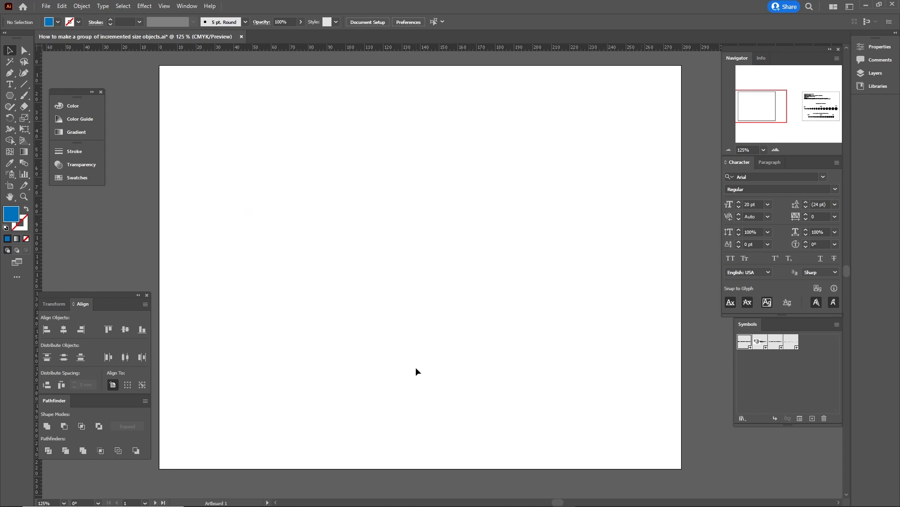
Place the Bolt symbol and draw a small and a large hexagon.
{"action": "left_click_drag", "start_coordinate": [760, 341], "coordinate": [413, 361]}
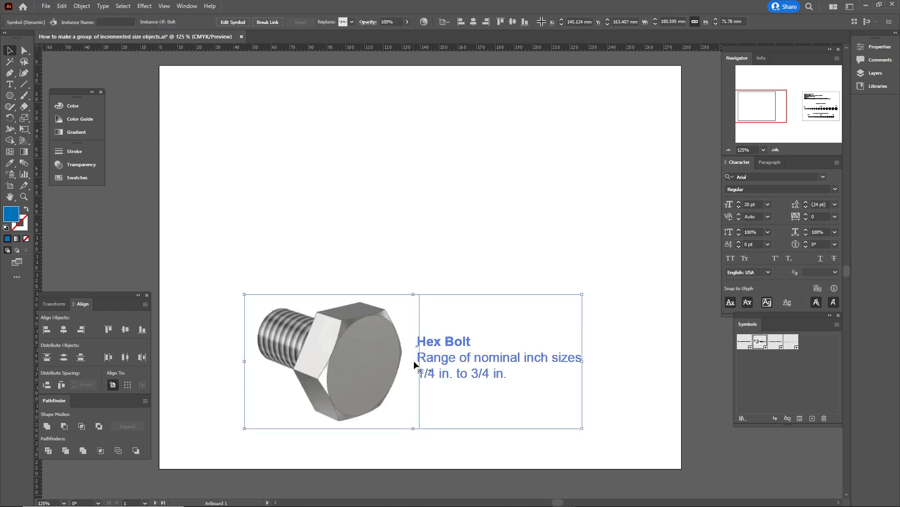
{"action": "left_click", "coordinate": [648, 357]}
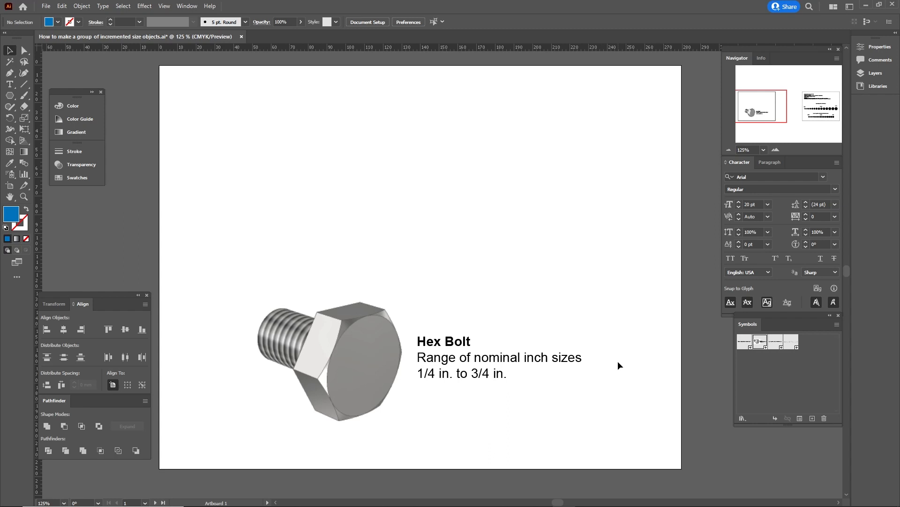
{"action": "left_click", "coordinate": [10, 96]}
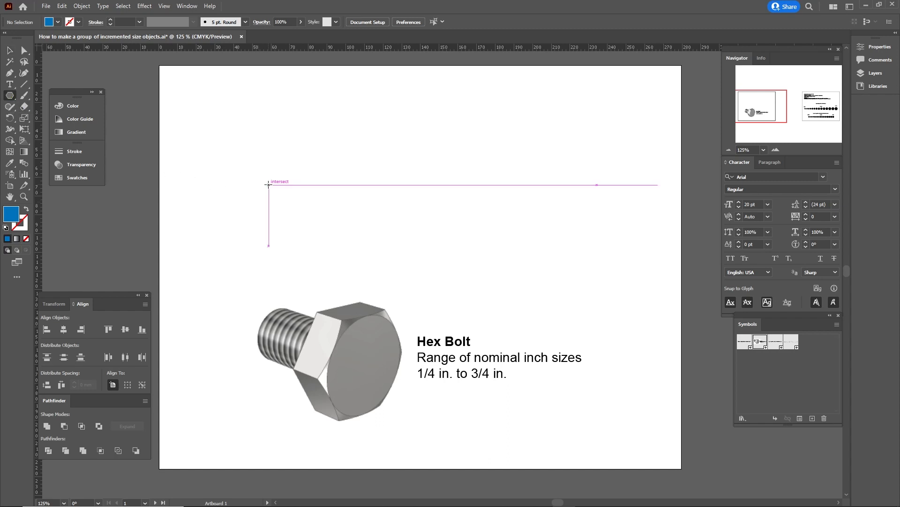
{"action": "left_click_drag", "start_coordinate": [269, 184], "coordinate": [282, 185]}
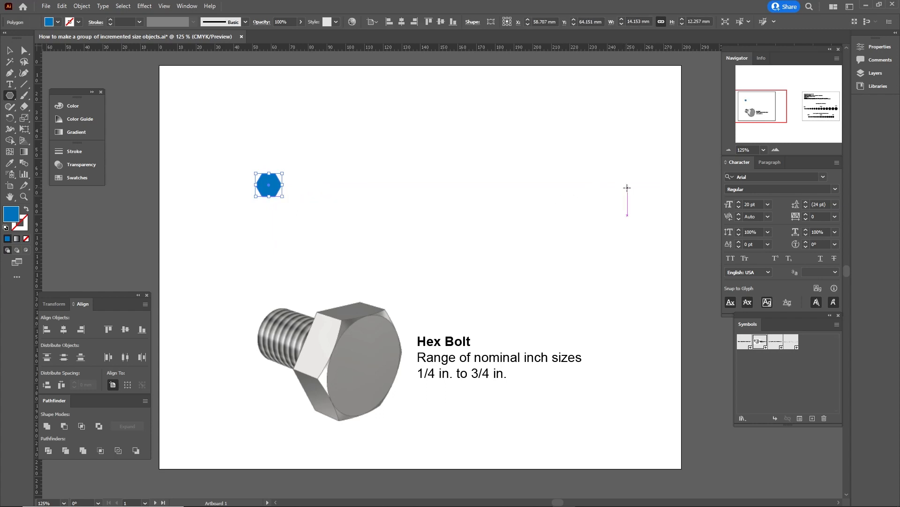
{"action": "left_click_drag", "start_coordinate": [628, 184], "coordinate": [648, 198]}
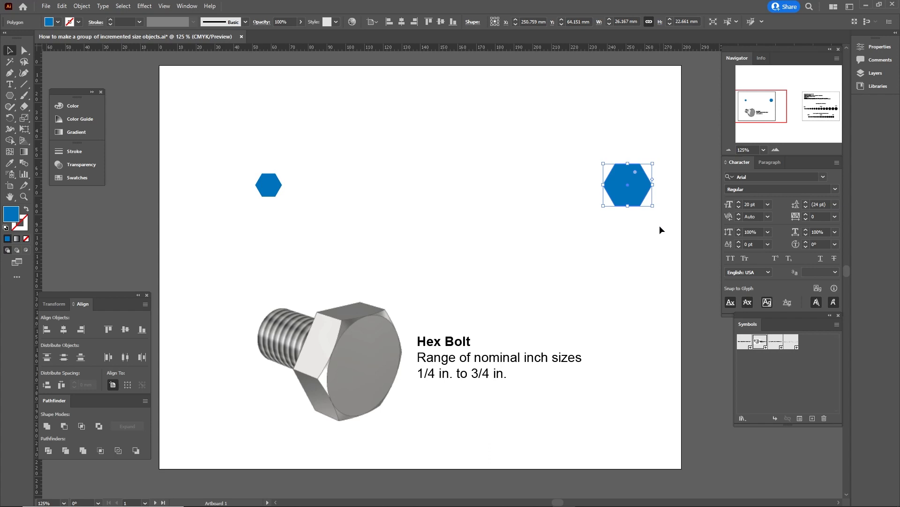
{"action": "key", "text": "v"}
Draw blue extension lines and a vertical dimension line beside the small hexagon.
{"action": "key", "text": "p"}
{"action": "left_click", "coordinate": [282, 173]}
{"action": "left_click", "coordinate": [307, 173]}
{"action": "key", "text": "v"}
{"action": "key", "text": "shift+x"}
{"action": "left_click_drag", "start_coordinate": [302, 174], "coordinate": [301, 196]}
{"action": "key", "text": "p"}
{"action": "left_click", "coordinate": [298, 173]}
{"action": "left_click", "coordinate": [298, 196]}
{"action": "key", "text": "v"}
Add arrowheads to both ends of the dimension line.
{"action": "left_click", "coordinate": [74, 151]}
{"action": "left_click", "coordinate": [190, 252]}
{"action": "left_click", "coordinate": [155, 367]}
{"action": "left_click", "coordinate": [158, 252]}
{"action": "left_click", "coordinate": [120, 368]}
Label the dimension arrow 0.25.
{"action": "key", "text": "t"}
{"action": "left_click", "coordinate": [309, 183]}
{"action": "type", "text": "0.25"}
{"action": "key", "text": "Escape"}
{"action": "left_click", "coordinate": [365, 192]}
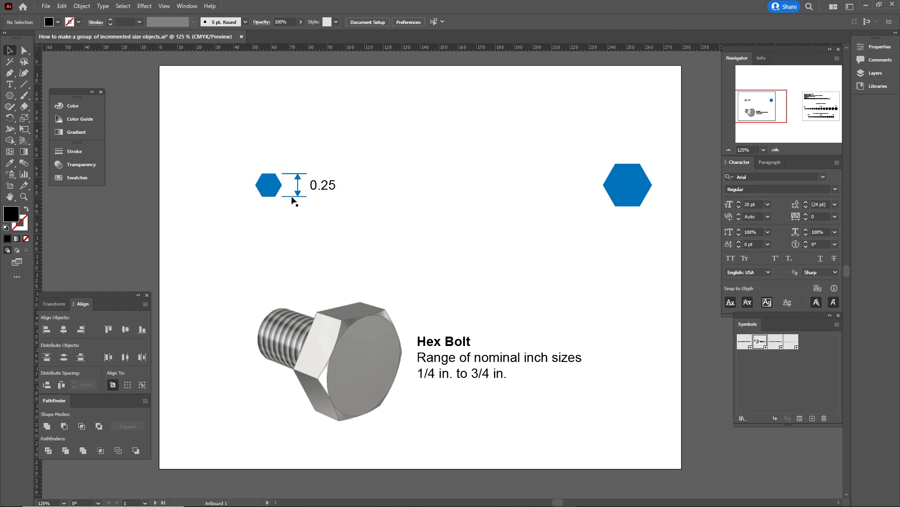
Select and then deselect the small hexagon while clearing away the 0.25 dimension.
{"action": "left_click", "coordinate": [276, 188]}
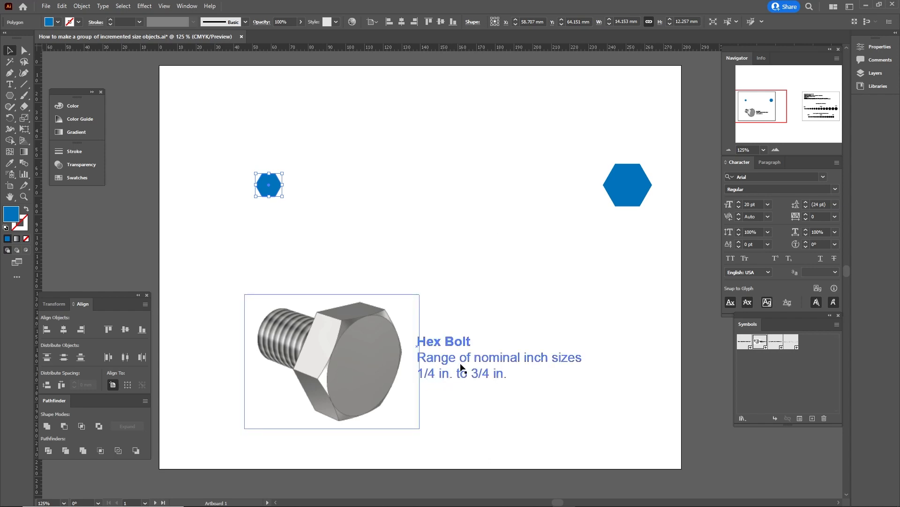
{"action": "left_click", "coordinate": [457, 153]}
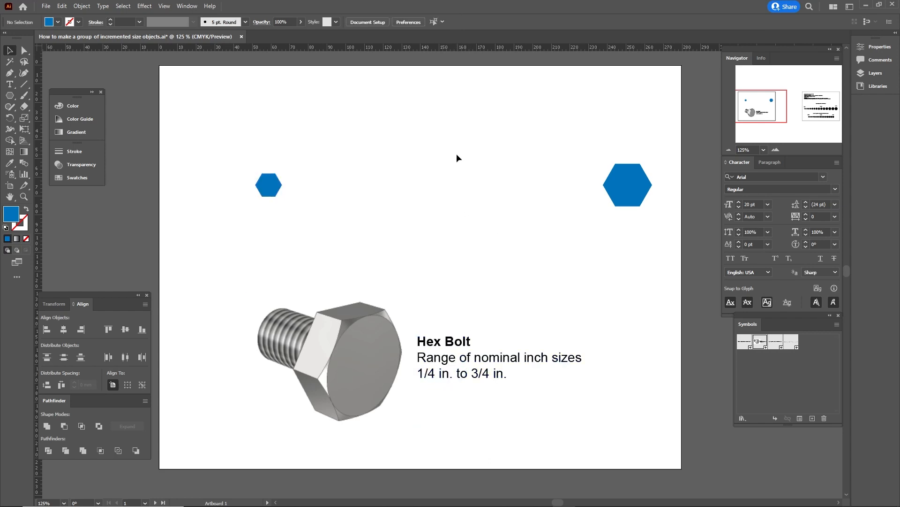
Change the Document Setup units from millimetres to inches.
{"action": "left_click", "coordinate": [376, 24]}
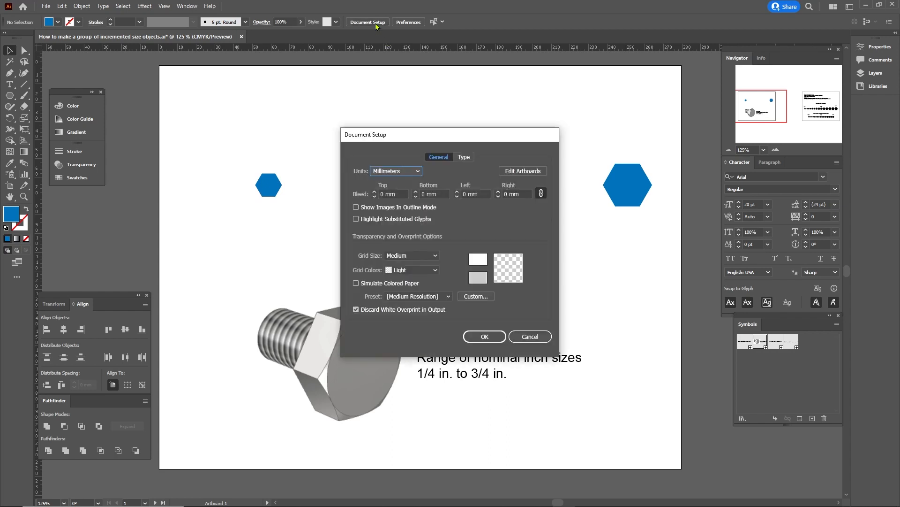
{"action": "left_click", "coordinate": [417, 172]}
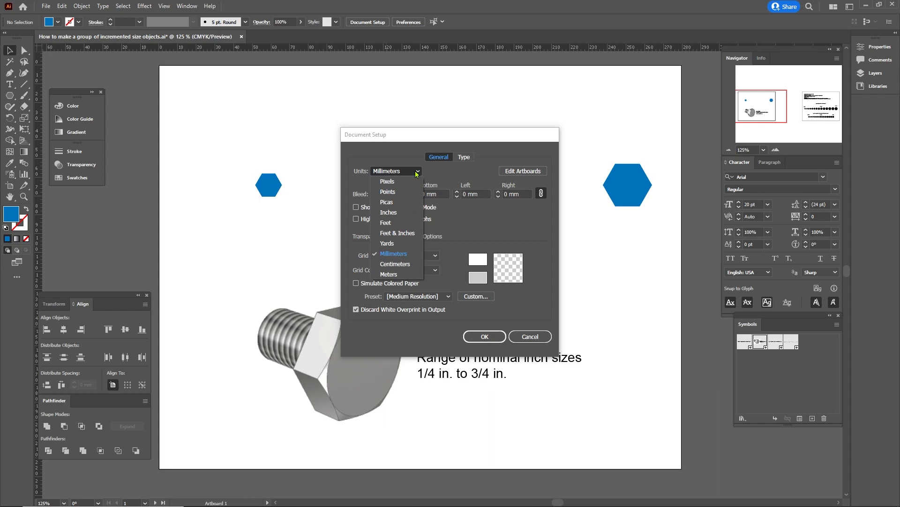
{"action": "left_click", "coordinate": [398, 213]}
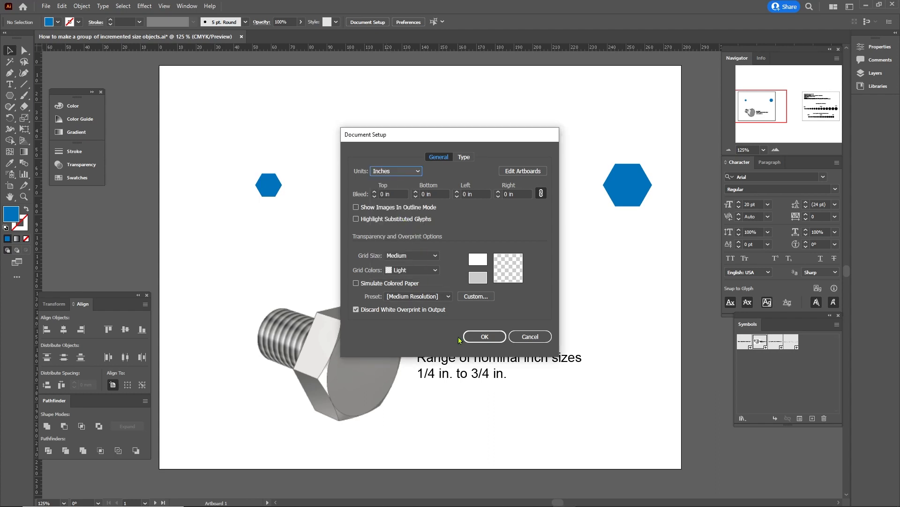
{"action": "left_click", "coordinate": [479, 337]}
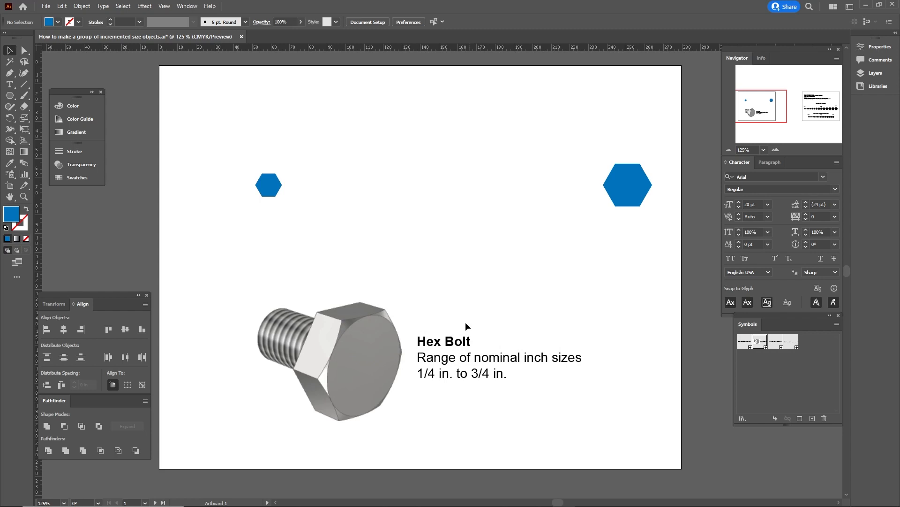
{"action": "left_click", "coordinate": [275, 191]}
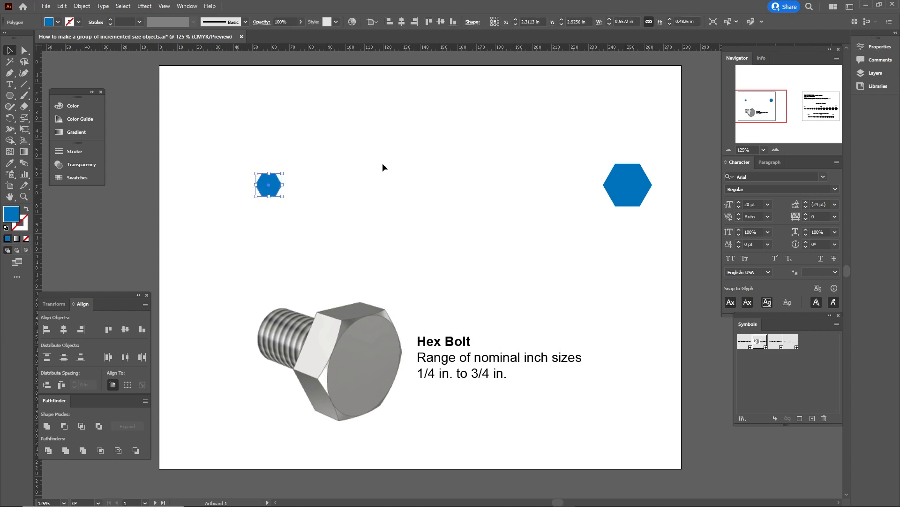
Set the small hexagon's height to 0.25 in.
{"action": "left_click", "coordinate": [697, 20]}
{"action": "type", "text": ".25"}
{"action": "key", "text": "Return"}
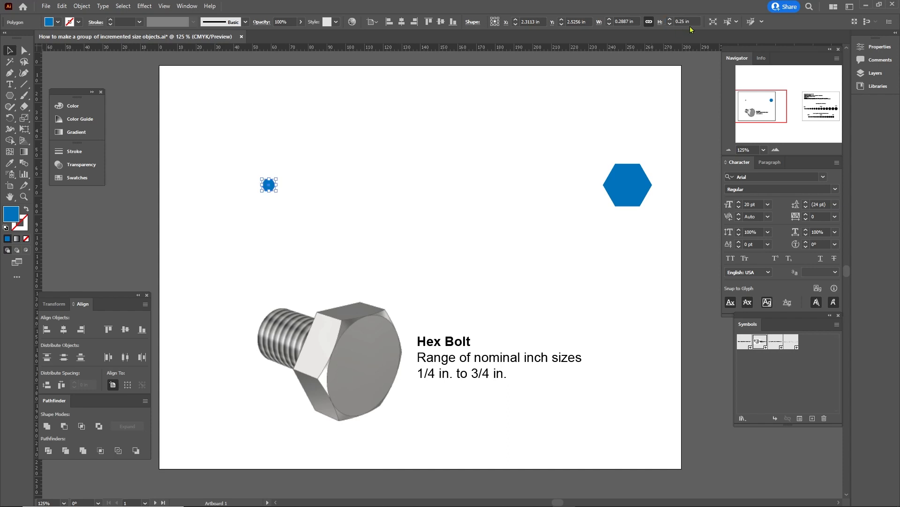
Set the large hexagon's height to 0.75 in.
{"action": "left_click", "coordinate": [632, 172]}
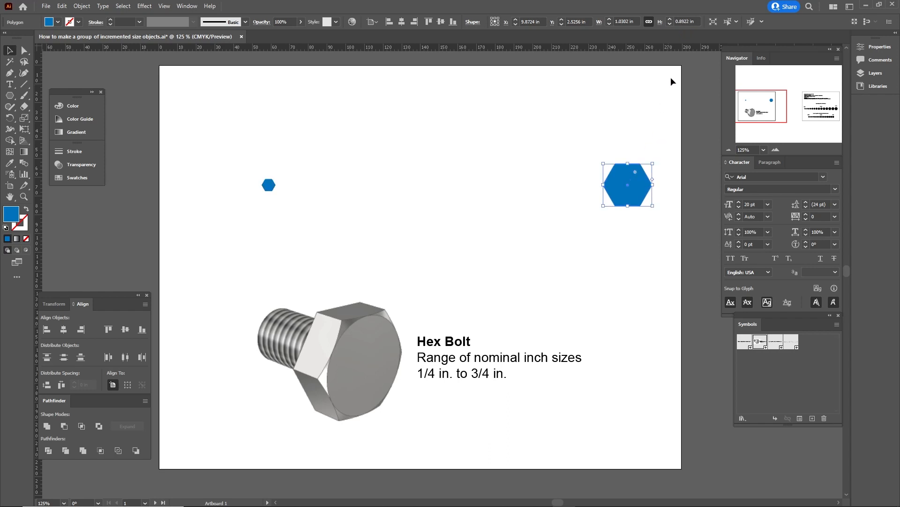
{"action": "double_click", "coordinate": [698, 21]}
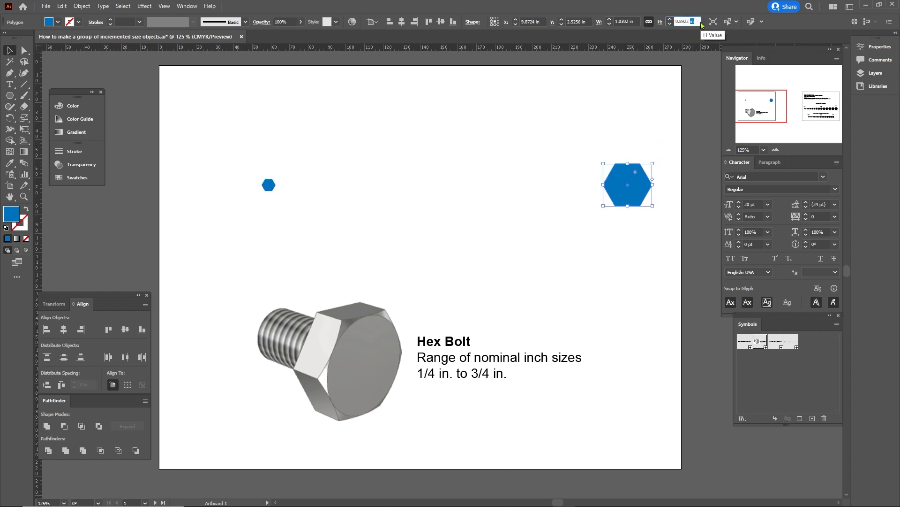
{"action": "key", "text": "ctrl+a"}
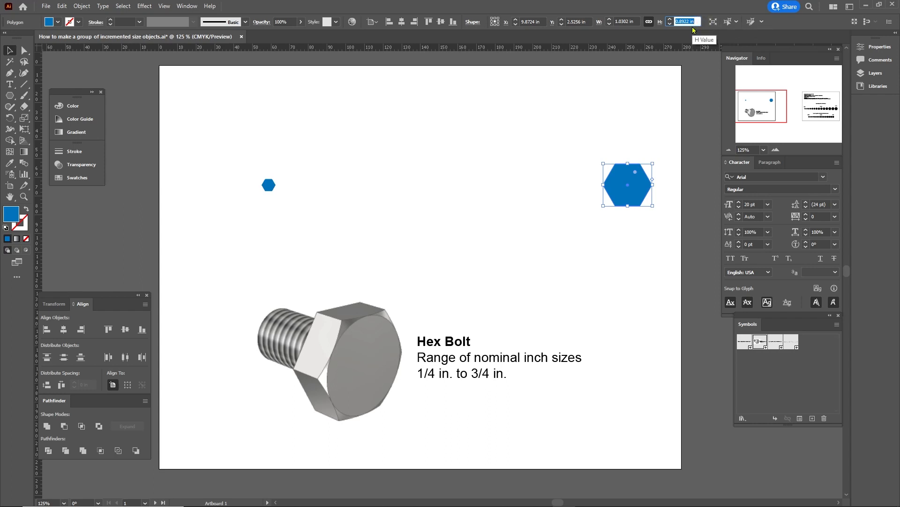
{"action": "type", "text": ".75"}
{"action": "key", "text": "Return"}
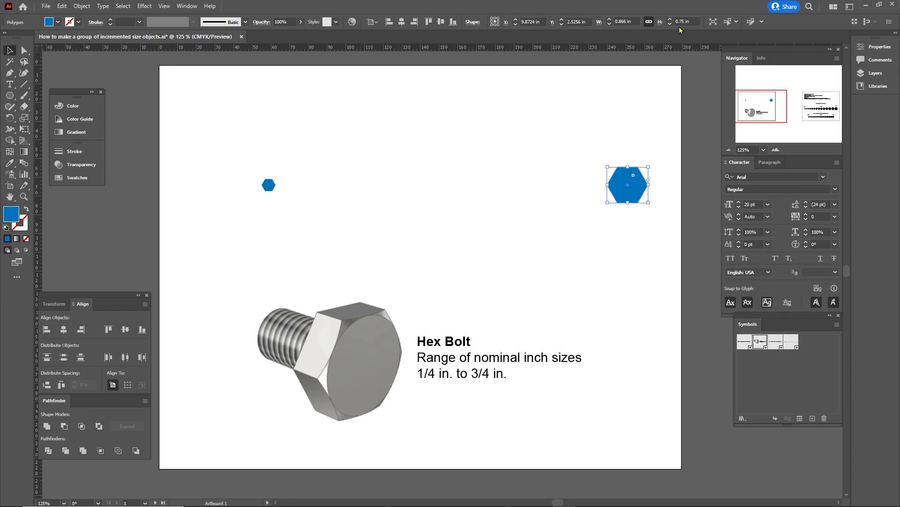
{"action": "left_click", "coordinate": [498, 158]}
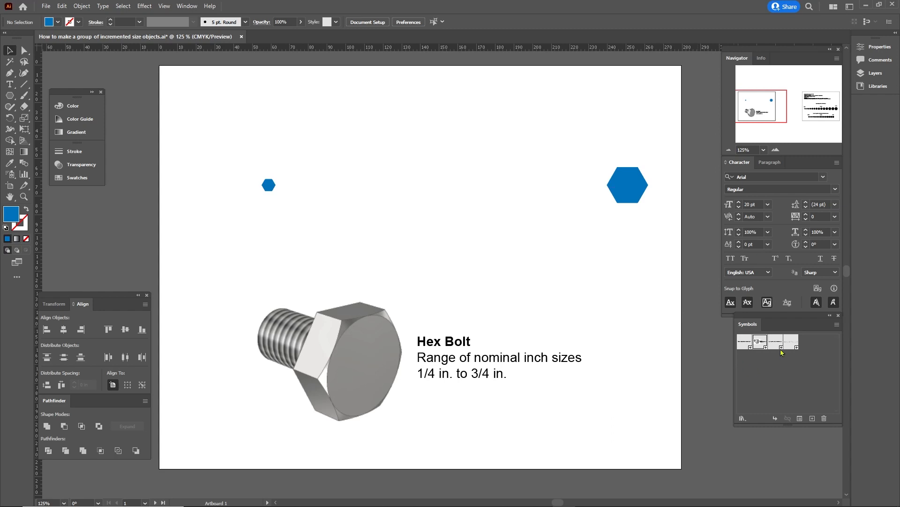
Place the Steps formula symbol and type '(.75 - .25)x(16) -1 =' below it.
{"action": "left_click_drag", "start_coordinate": [777, 347], "coordinate": [438, 133]}
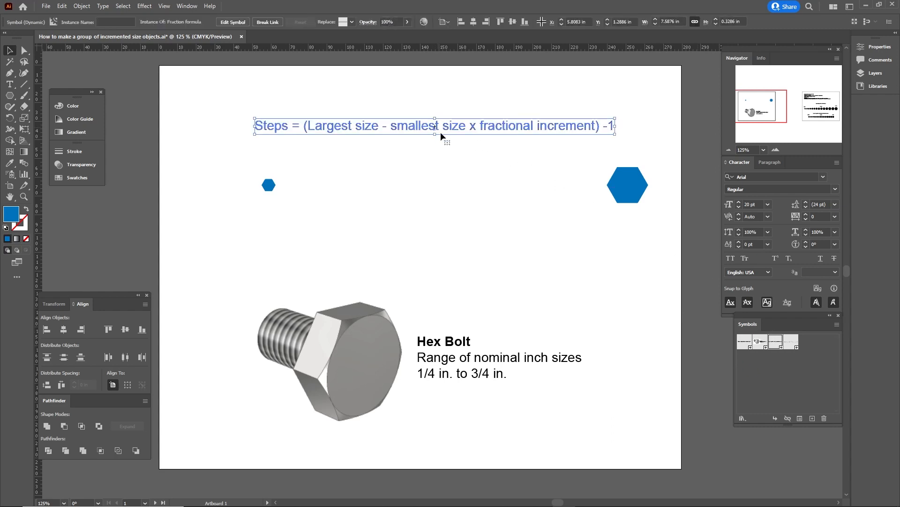
{"action": "left_click", "coordinate": [529, 225]}
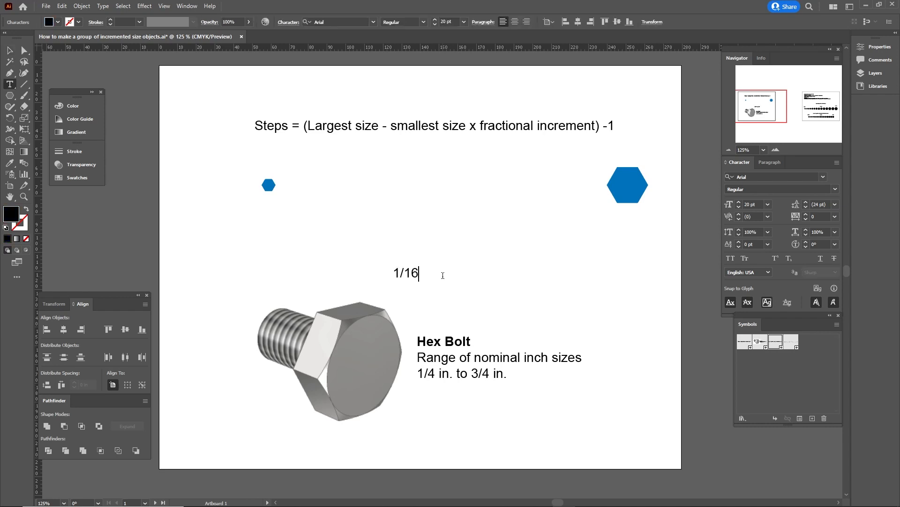
{"action": "left_click", "coordinate": [491, 283], "text": "ctrl"}
{"action": "left_click", "coordinate": [373, 246]}
{"action": "type", "text": "(.75 - .25)x(16"}
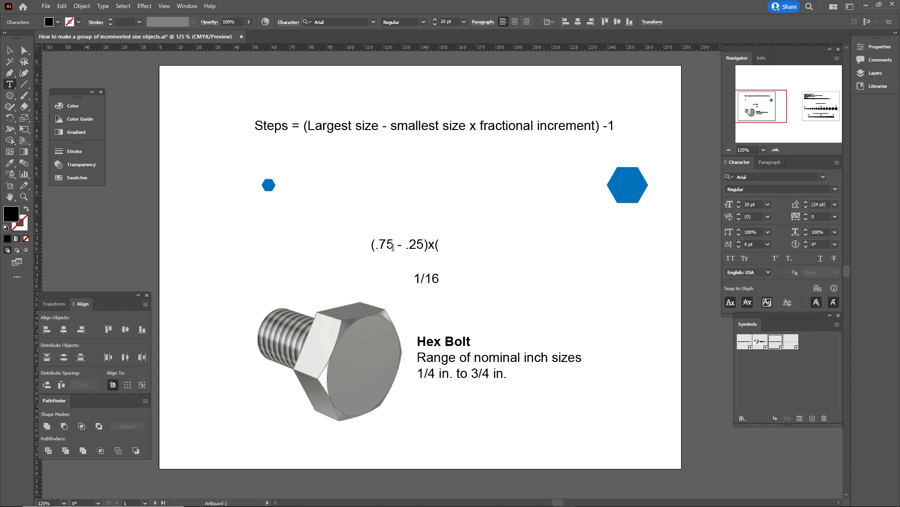
{"action": "type", "text": ") -1 = 7"}
{"action": "key", "text": "Escape"}
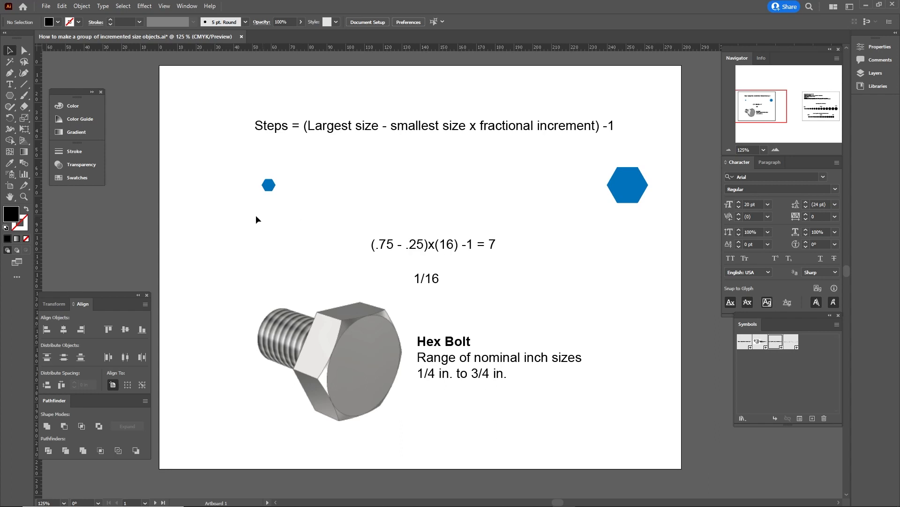
{"action": "double_click", "coordinate": [26, 167]}
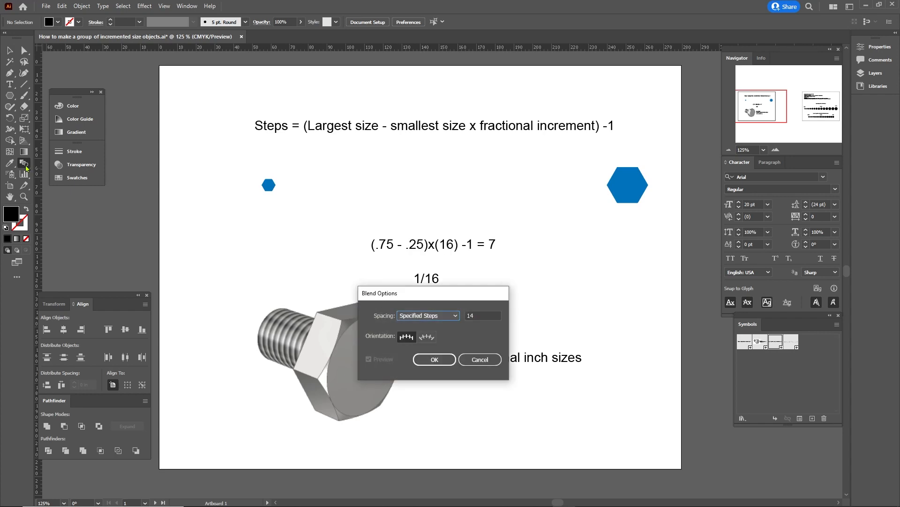
Set Specified Steps to 7, blend the two hexagons, and select the resulting row.
{"action": "left_click", "coordinate": [473, 317]}
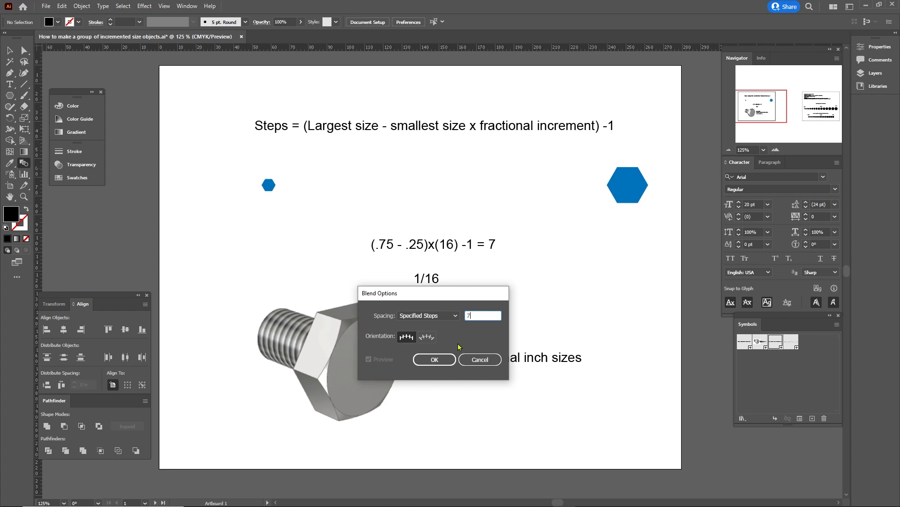
{"action": "left_click", "coordinate": [434, 360]}
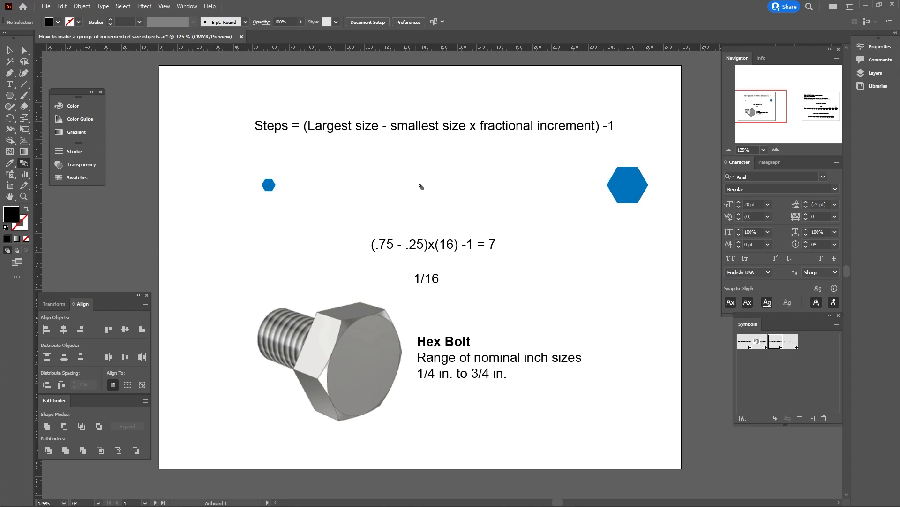
{"action": "left_click", "coordinate": [621, 186]}
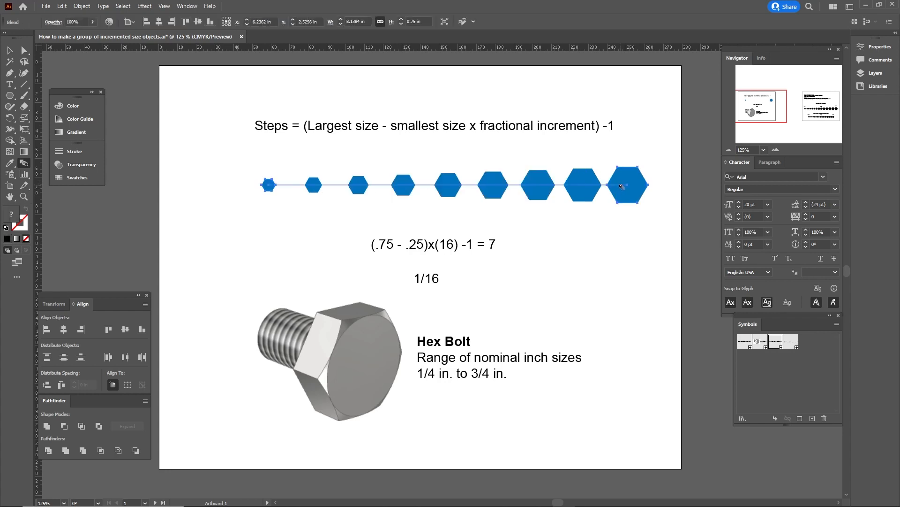
{"action": "left_click", "coordinate": [590, 215], "text": "ctrl"}
{"action": "key", "text": "v"}
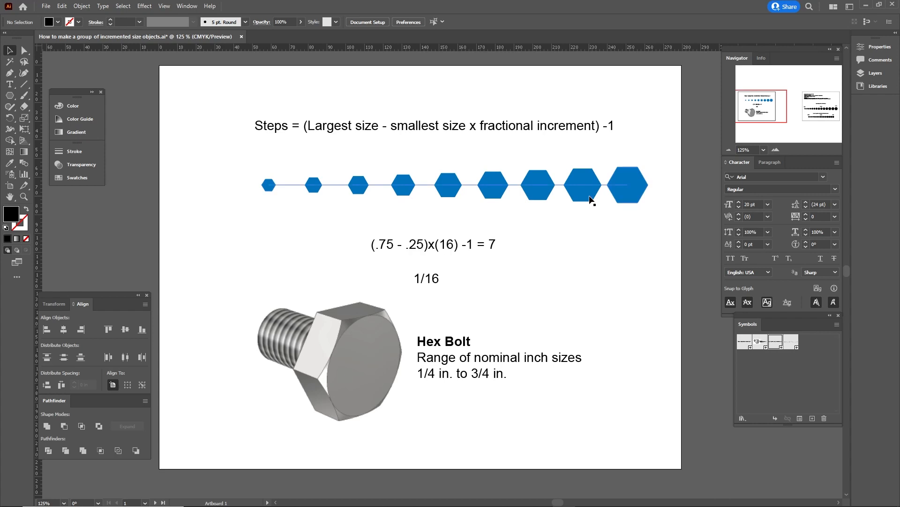
{"action": "left_click", "coordinate": [590, 199]}
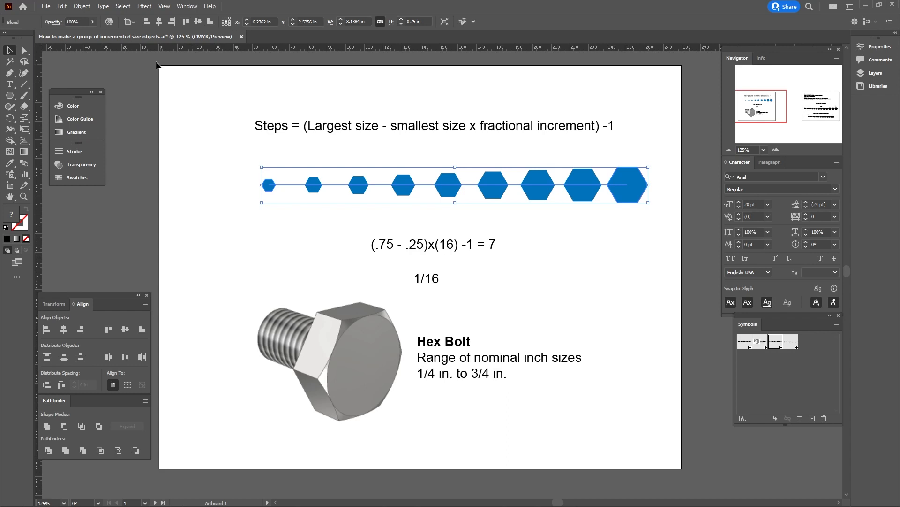
{"action": "left_click", "coordinate": [84, 6]}
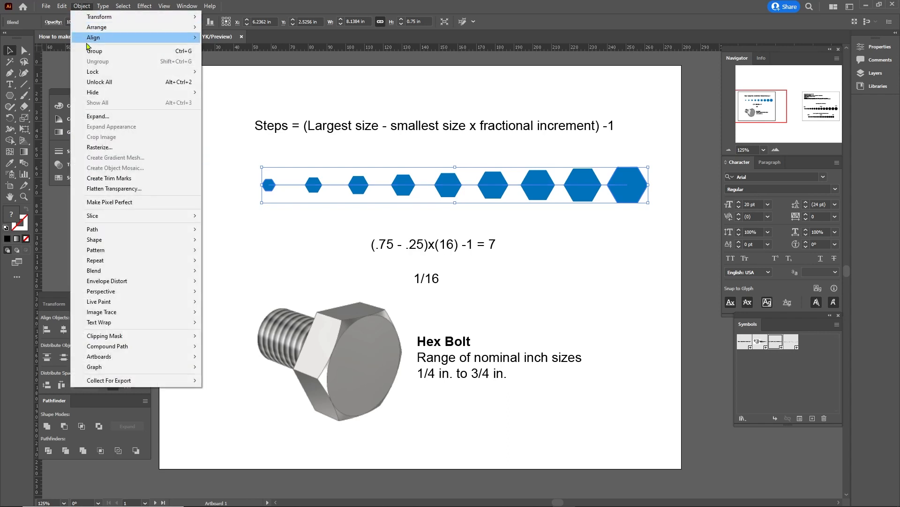
Expand the hexagon blend into real shapes with Object > Expand.
{"action": "left_click", "coordinate": [105, 117]}
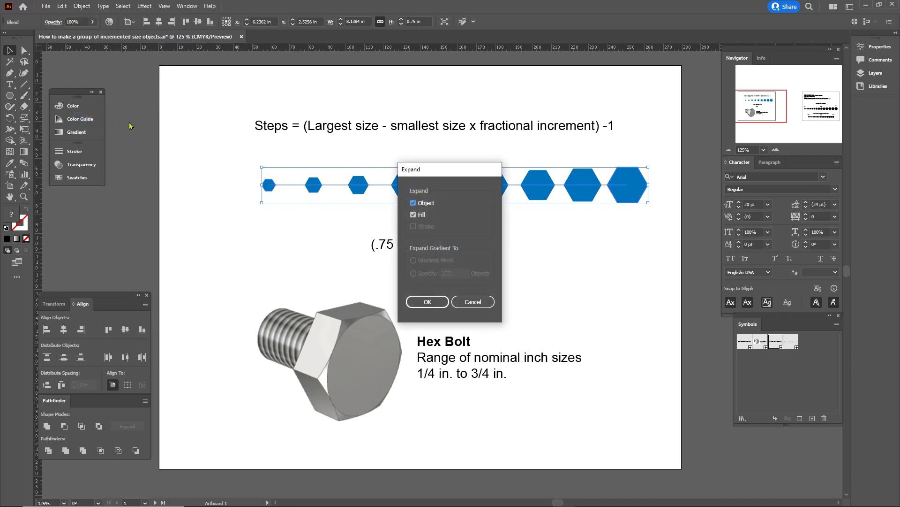
{"action": "left_click", "coordinate": [414, 214]}
{"action": "left_click", "coordinate": [427, 303]}
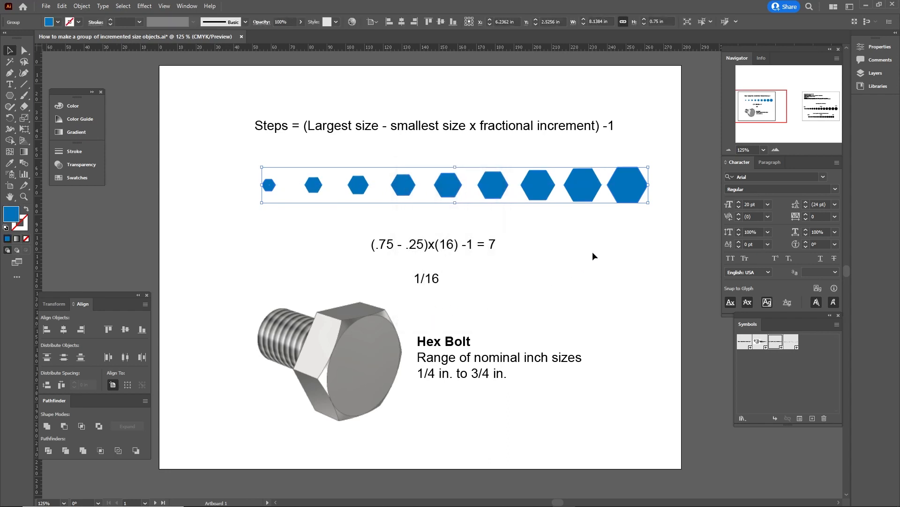
Ungroup the expanded hexagons and give them equal horizontal spacing.
{"action": "right_click", "coordinate": [544, 187]}
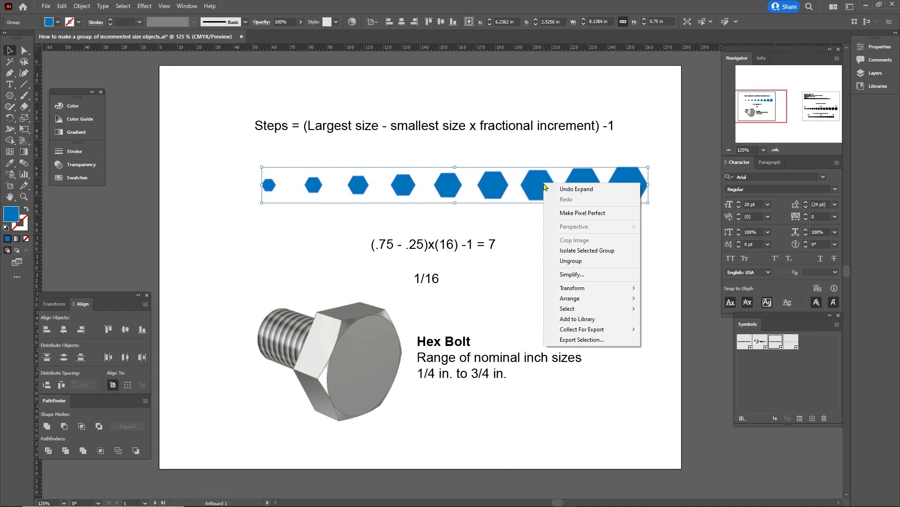
{"action": "left_click", "coordinate": [575, 261]}
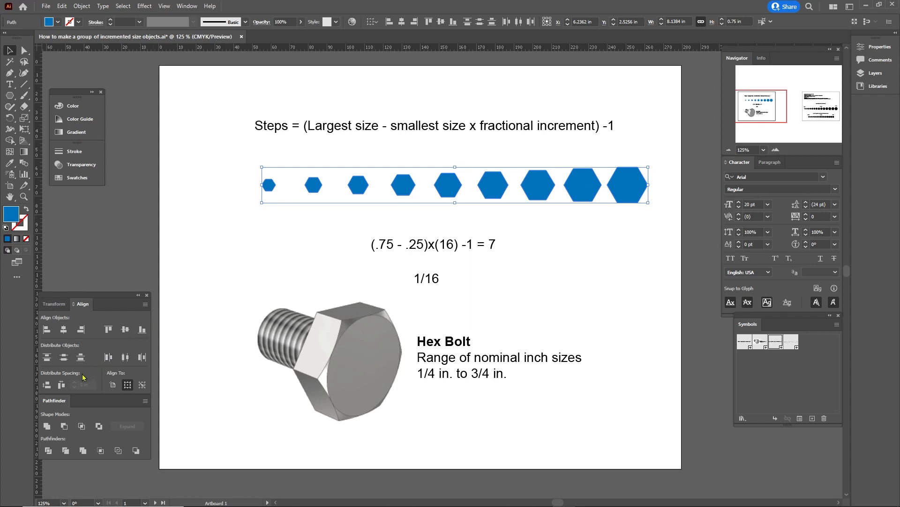
{"action": "left_click", "coordinate": [62, 386]}
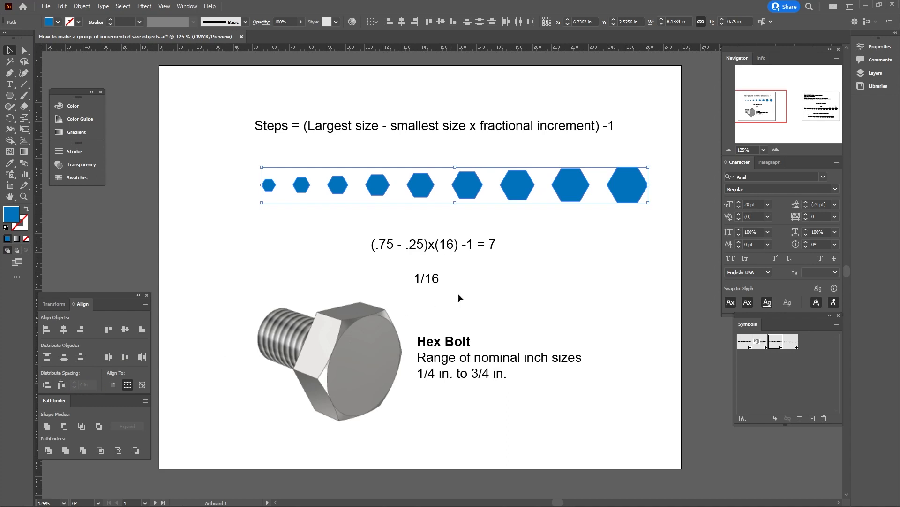
Move the equation text lower and place the Fraction/Decimal size table below the hexagons.
{"action": "left_click", "coordinate": [484, 285]}
{"action": "left_click_drag", "start_coordinate": [471, 250], "coordinate": [468, 266]}
{"action": "left_click_drag", "start_coordinate": [791, 341], "coordinate": [412, 219]}
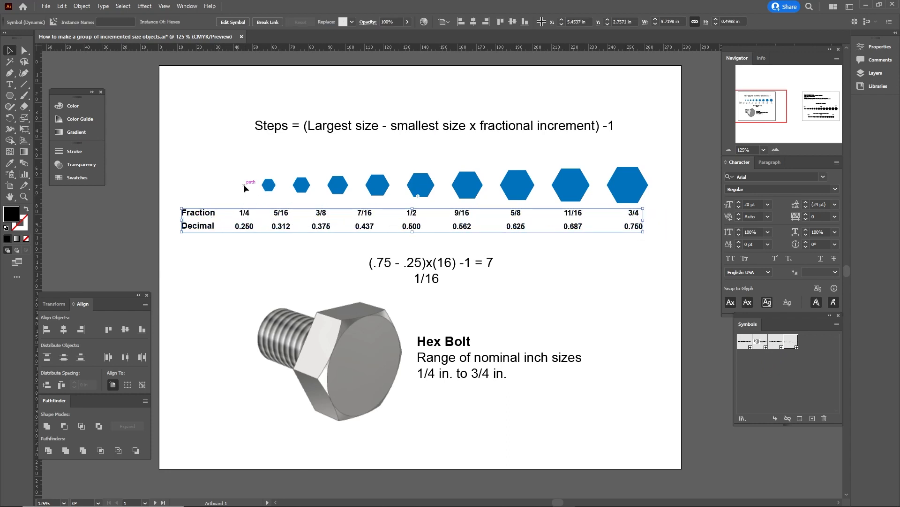
Align the end hexagons over the 1/4 and 3/4 labels, then evenly space all nine.
{"action": "left_click_drag", "start_coordinate": [266, 186], "coordinate": [242, 186]}
{"action": "left_click_drag", "start_coordinate": [635, 189], "coordinate": [640, 189]}
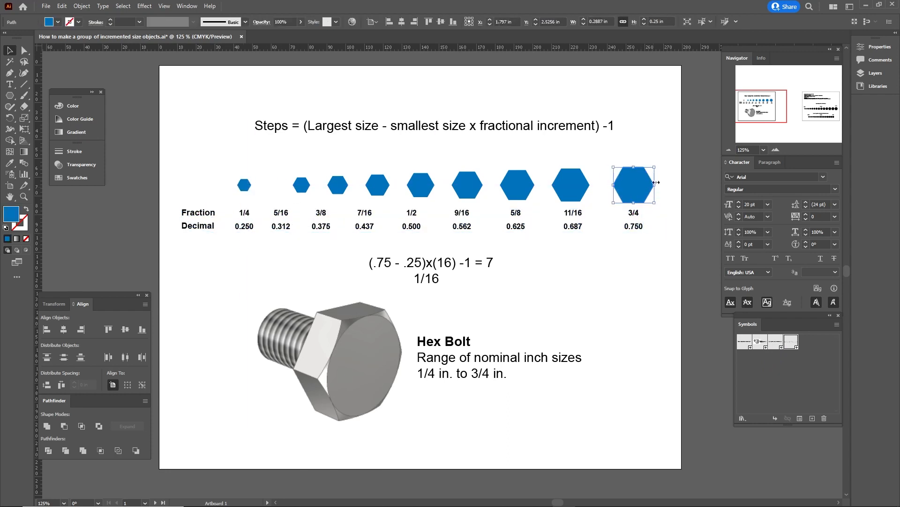
{"action": "left_click_drag", "start_coordinate": [661, 156], "coordinate": [249, 181]}
{"action": "left_click", "coordinate": [61, 384]}
{"action": "left_click", "coordinate": [612, 294]}
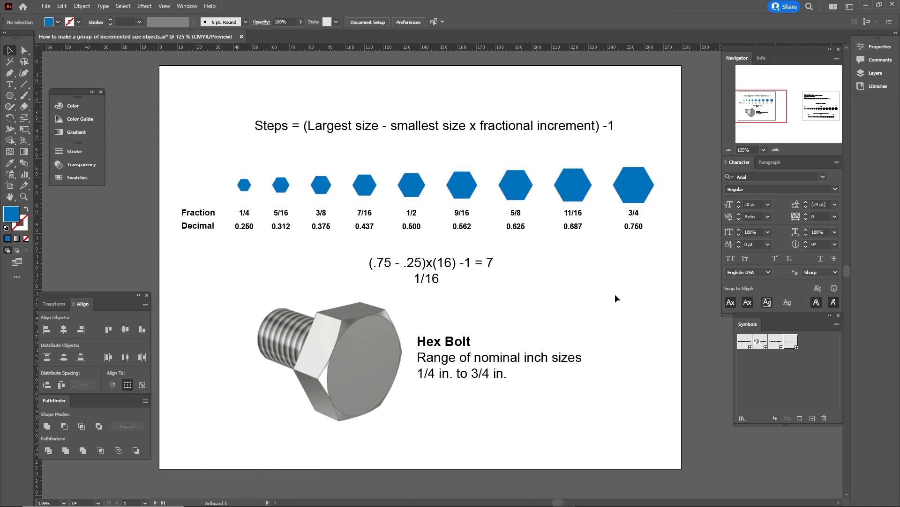
Check each hexagon's width, from 3/4 in down to 1/4 in, against its label.
{"action": "left_click", "coordinate": [649, 195]}
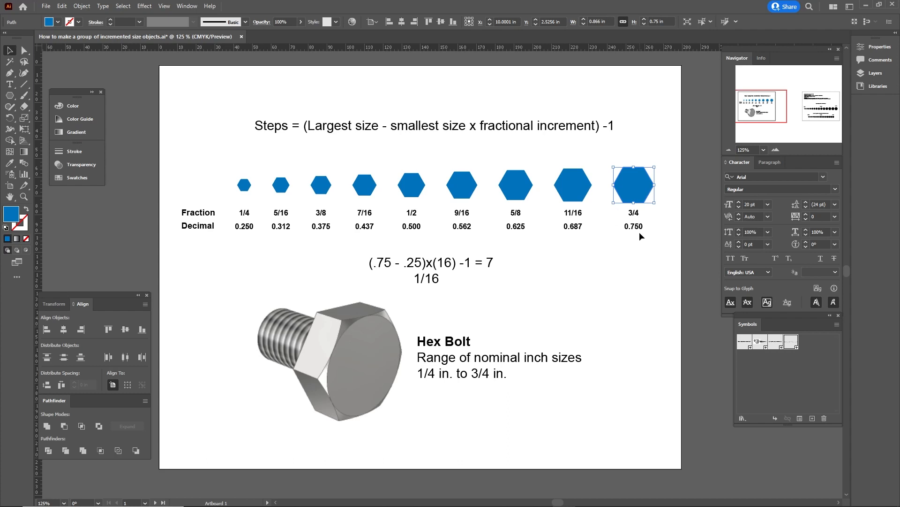
{"action": "left_click", "coordinate": [585, 187]}
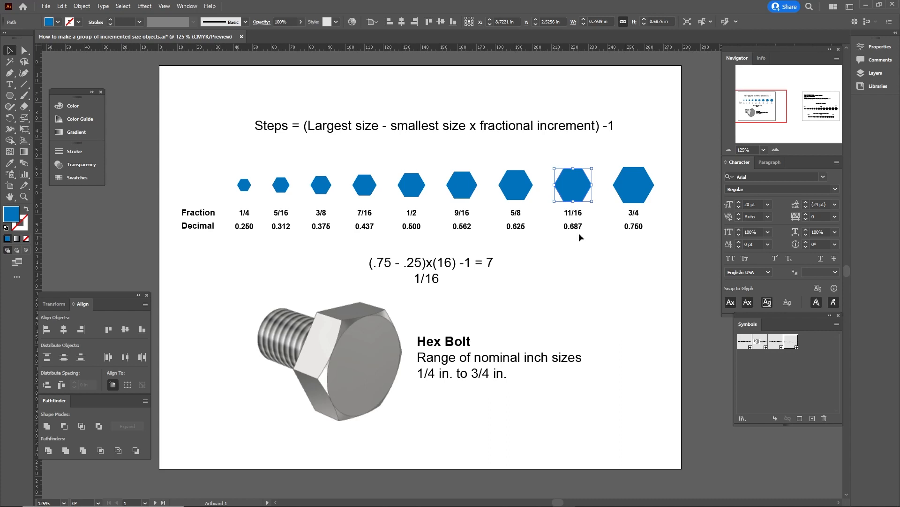
{"action": "left_click", "coordinate": [523, 187]}
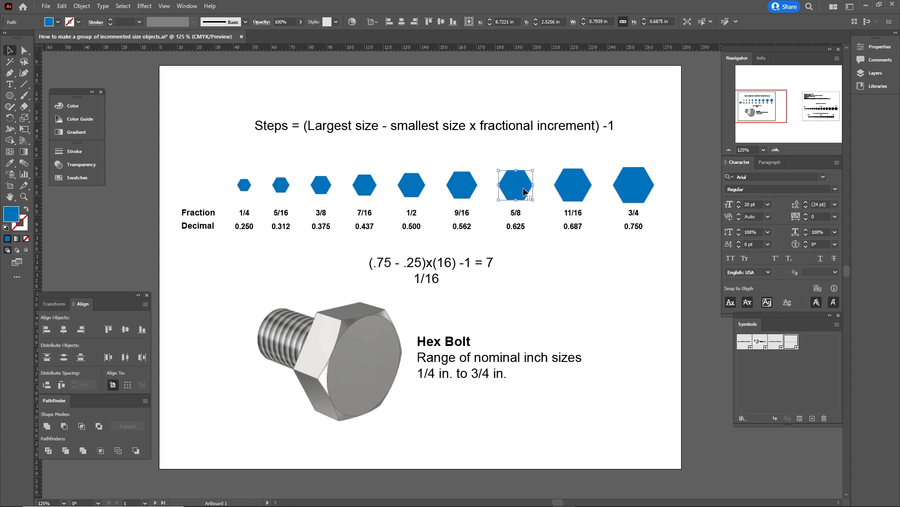
{"action": "left_click", "coordinate": [471, 189]}
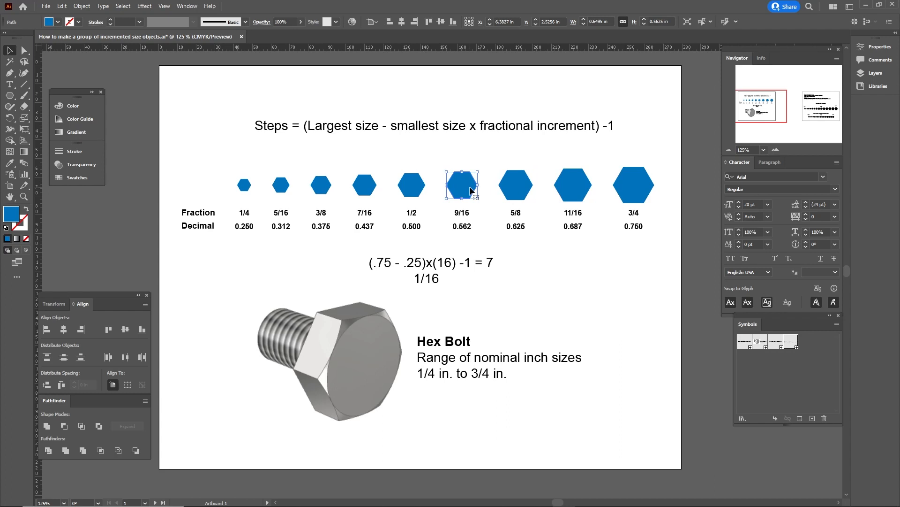
{"action": "left_click", "coordinate": [409, 190]}
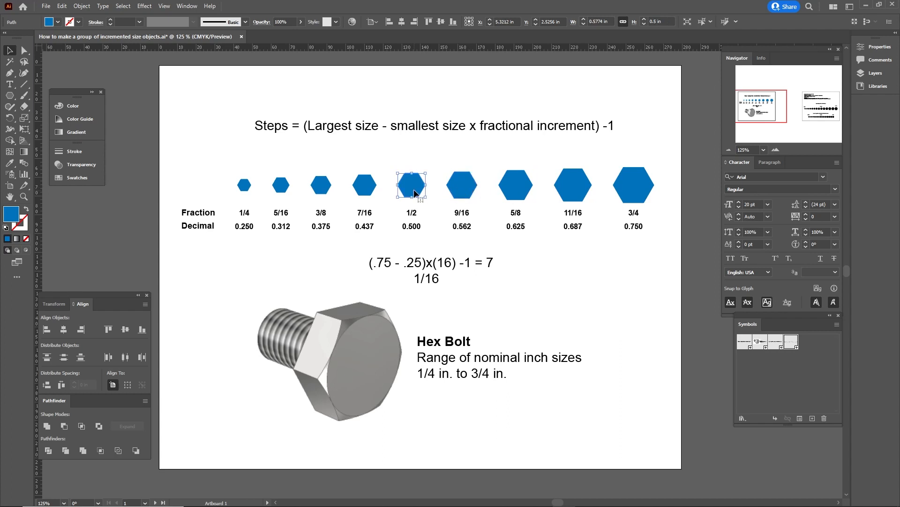
{"action": "left_click", "coordinate": [359, 189]}
{"action": "left_click", "coordinate": [320, 190]}
{"action": "left_click", "coordinate": [282, 190]}
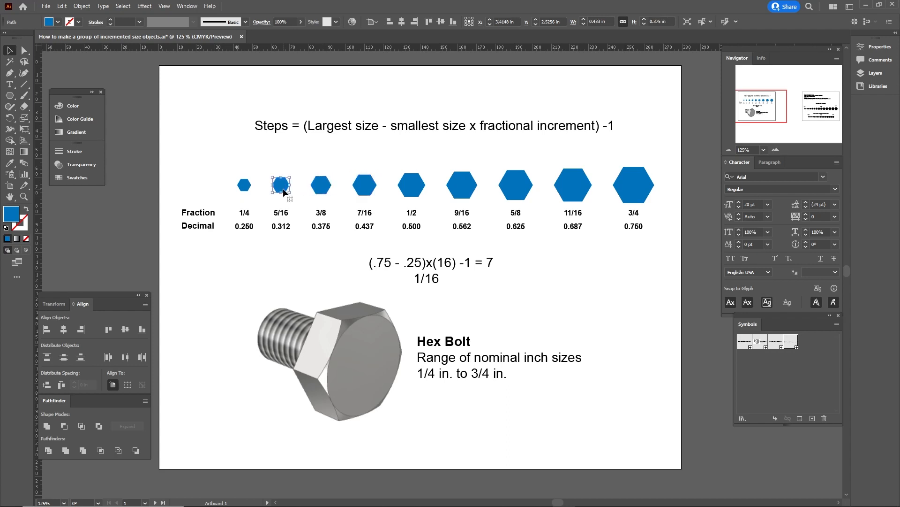
{"action": "left_click", "coordinate": [248, 187]}
{"action": "left_click", "coordinate": [517, 301]}
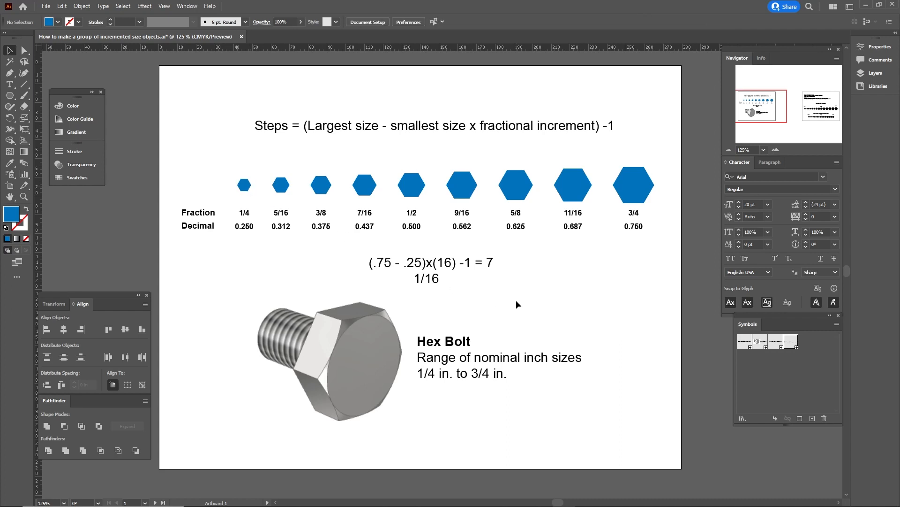